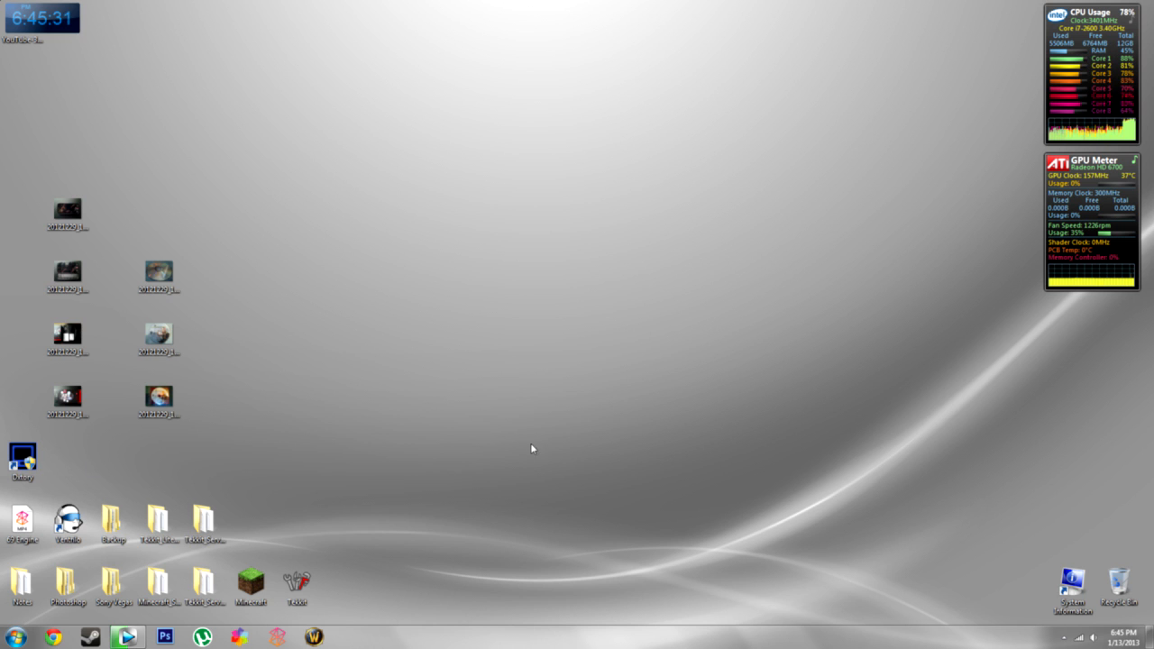
- Reveal the hidden notification-area icons so the Dxtory tray icon is reachable
left_click(1064, 638)
- Open the Dxtory window on its target page and load the Default profile instead of GTAIV
left_click(1053, 577)
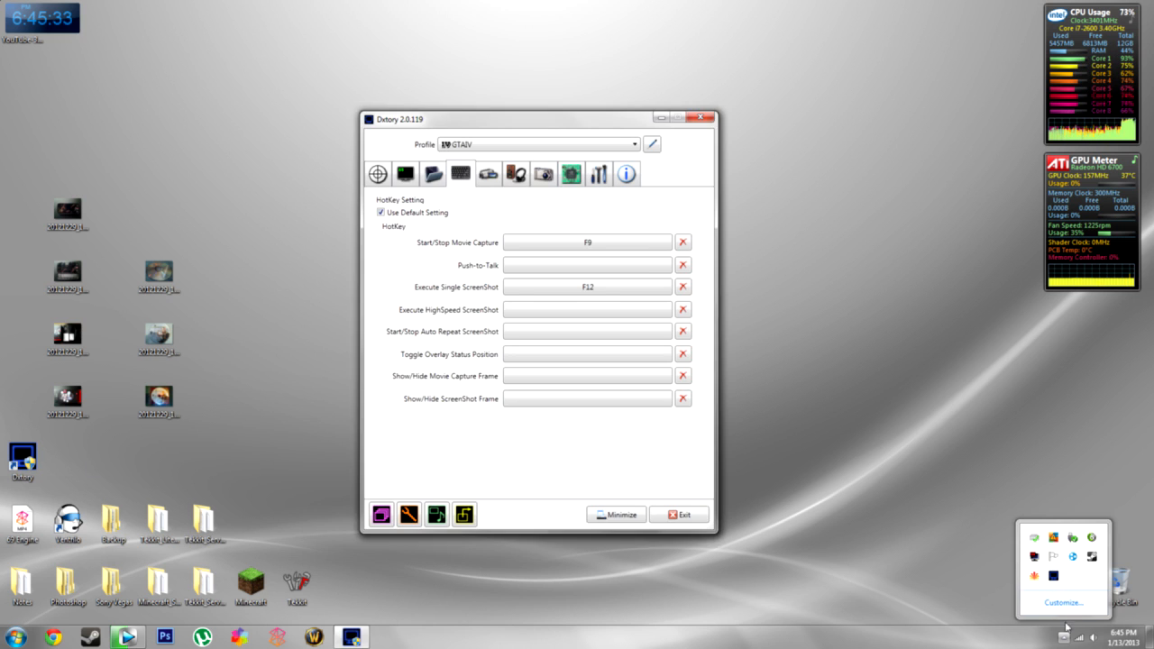
left_click_drag(559, 122, 610, 102)
left_click(429, 154)
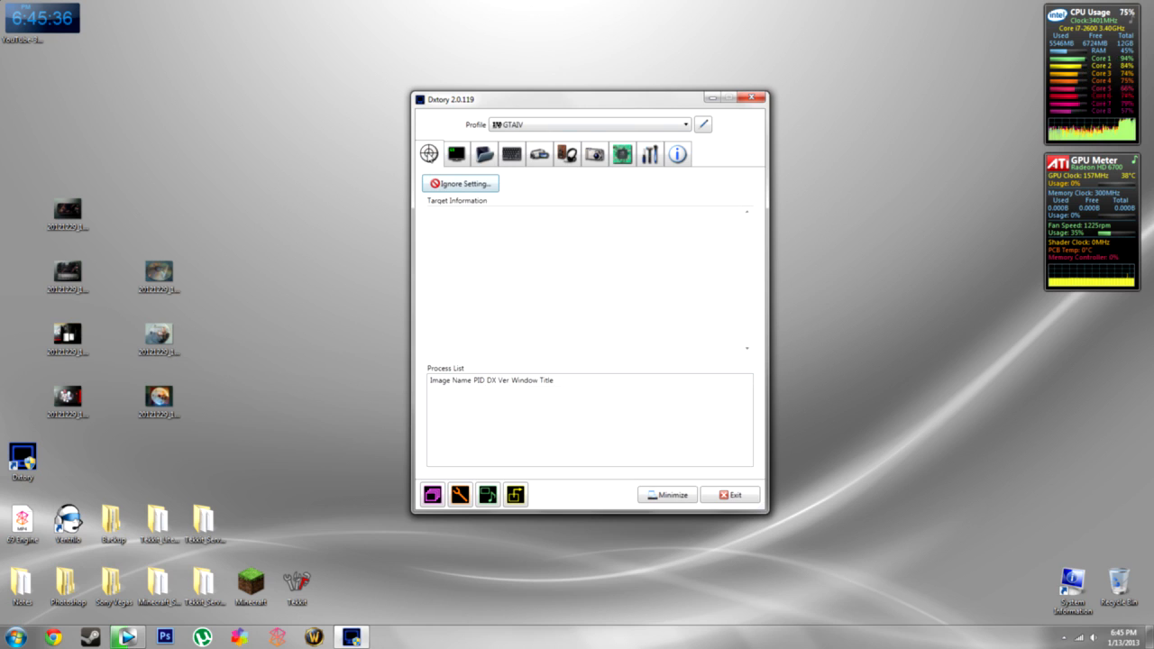
left_click(667, 127)
left_click(620, 137)
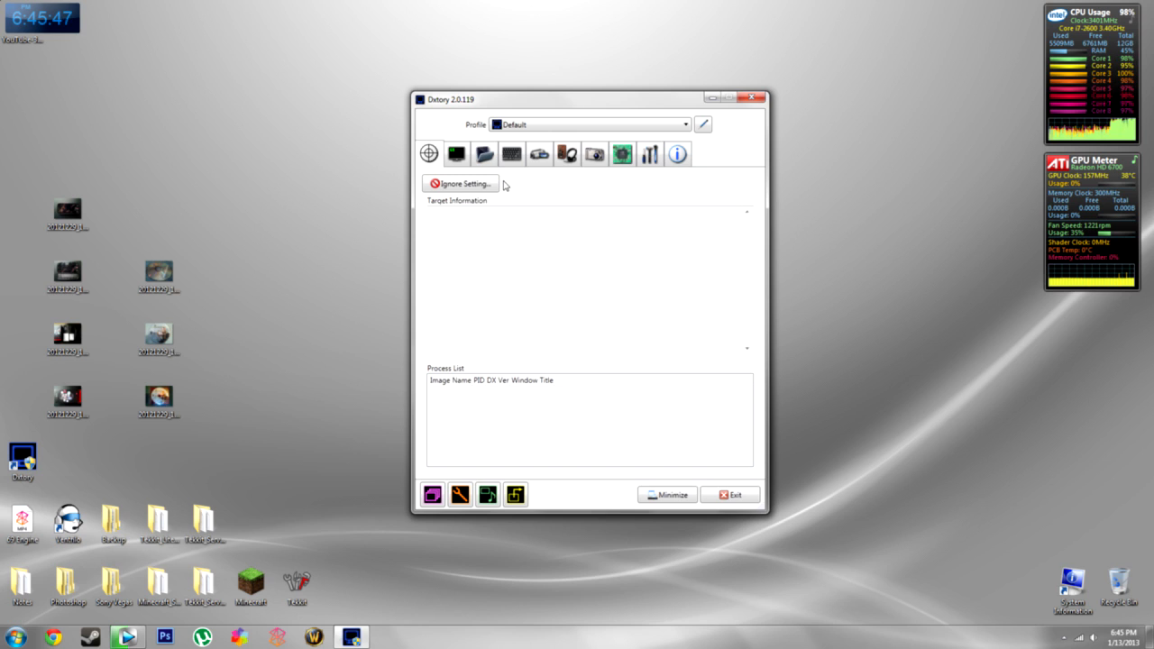
- Untick Use Default Setting and all overlay status readouts, then select the New Movies folder entry
left_click(459, 162)
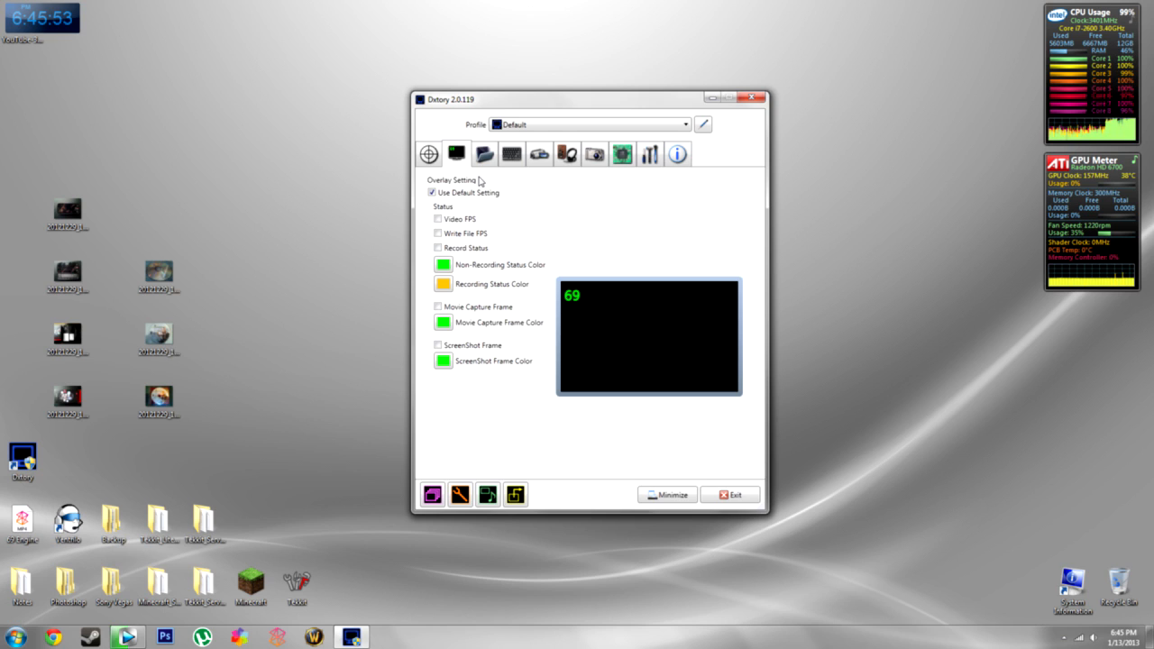
left_click(437, 248)
left_click(438, 233)
left_click(437, 219)
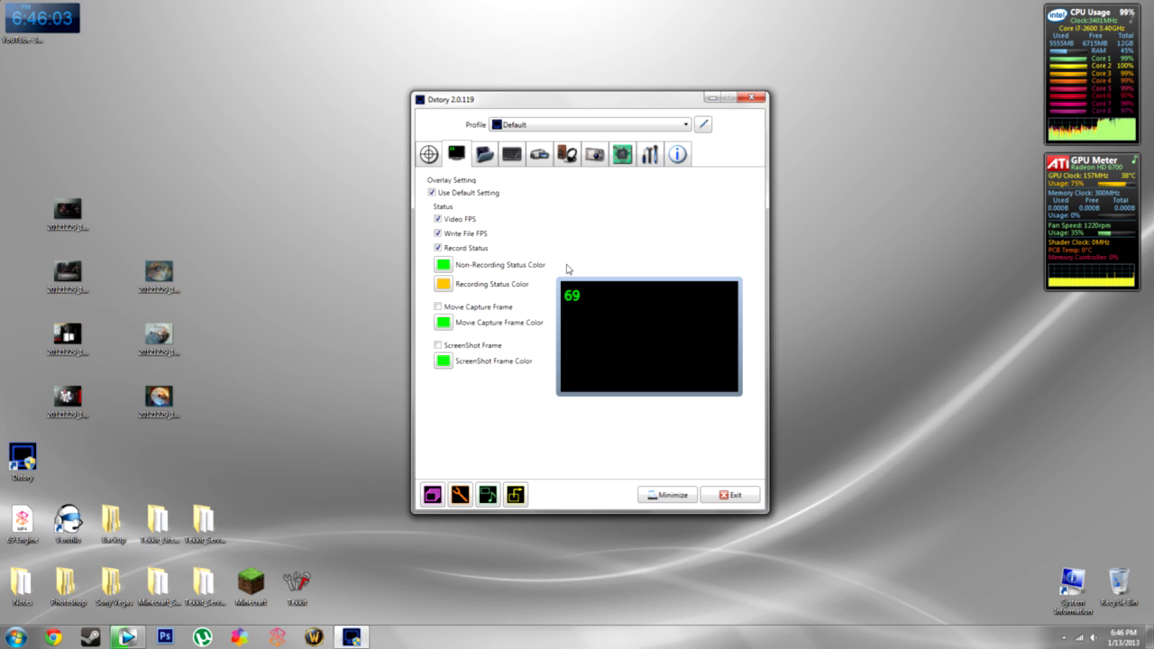
left_click(432, 194)
left_click(439, 221)
left_click(454, 249)
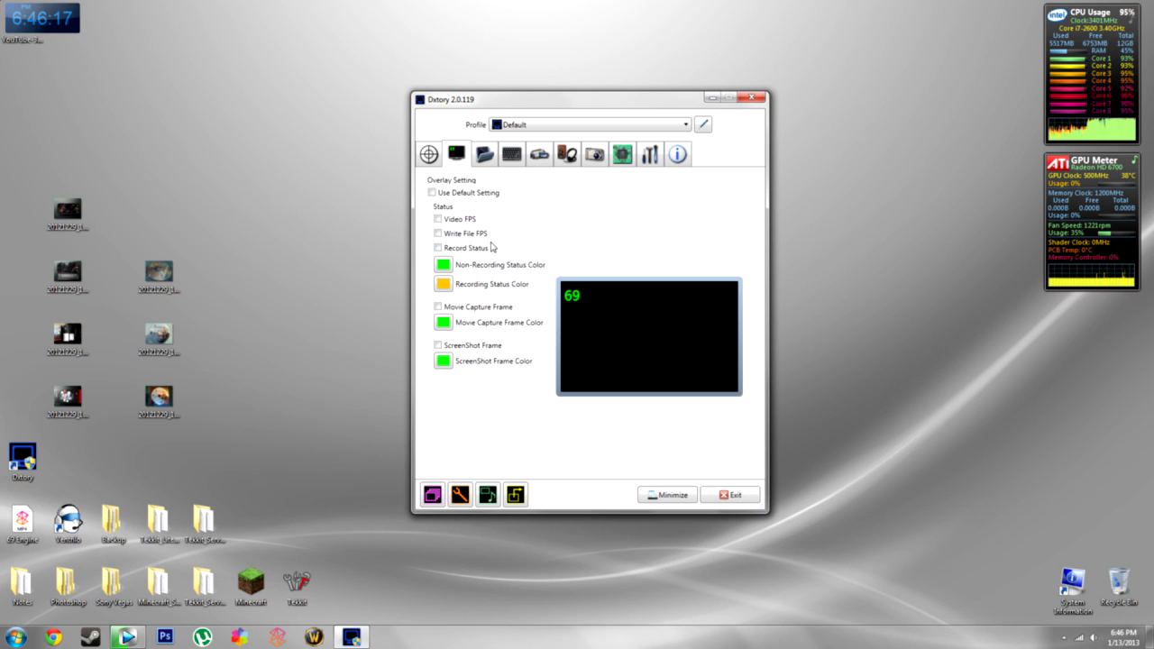
left_click(486, 166)
left_click(453, 259)
- Remove the old movie folder entry and re-add C:\Dxtory\New Movies through the folder browser
left_click(464, 222)
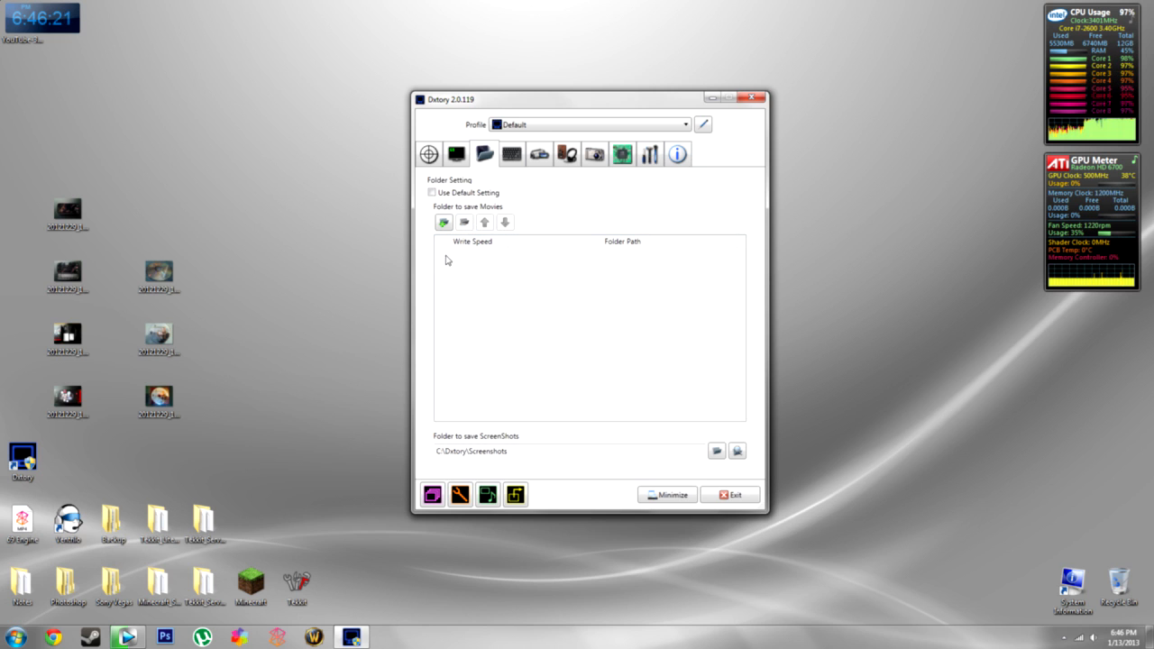
left_click(444, 223)
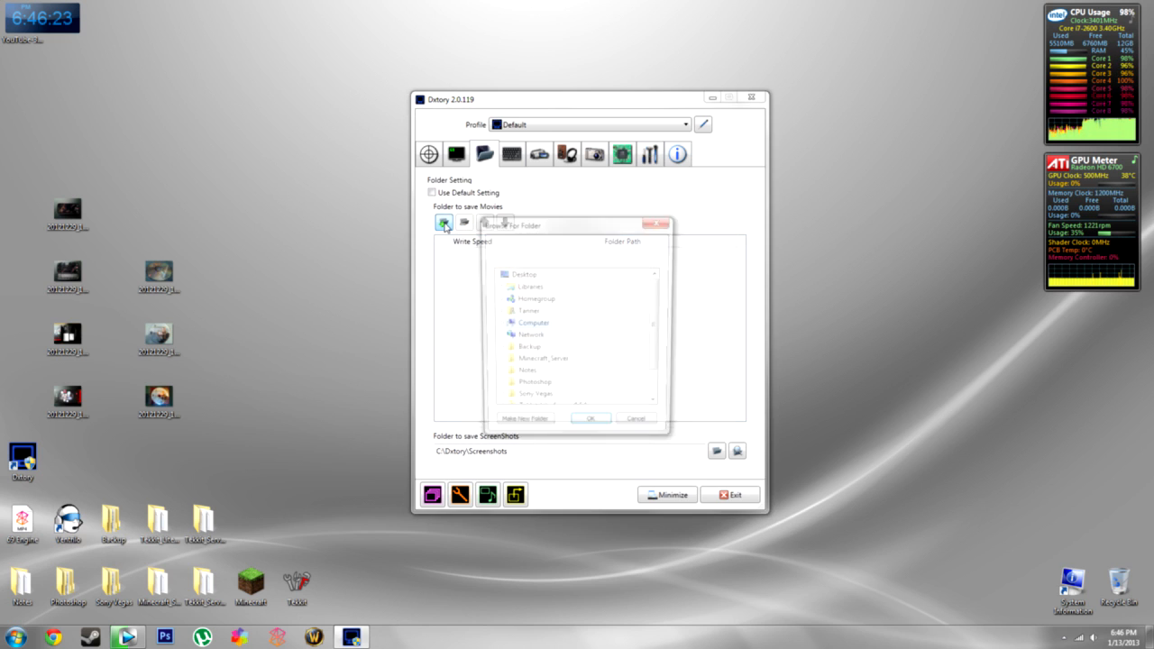
left_click(499, 325)
left_click(505, 337)
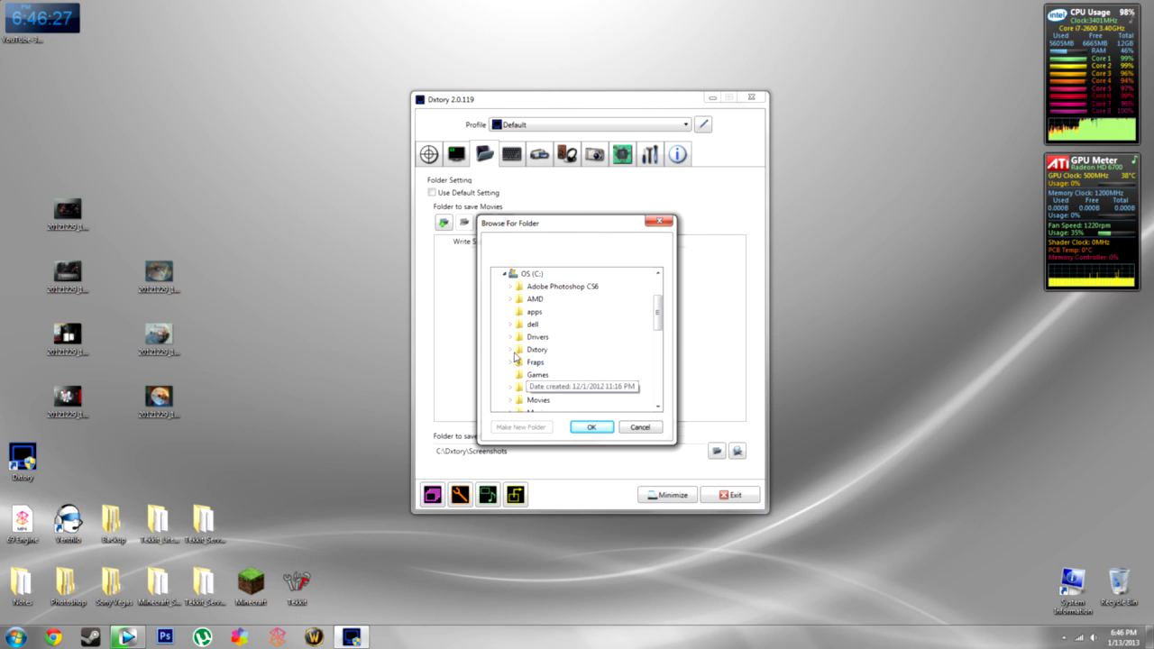
left_click(512, 351)
left_click(552, 362)
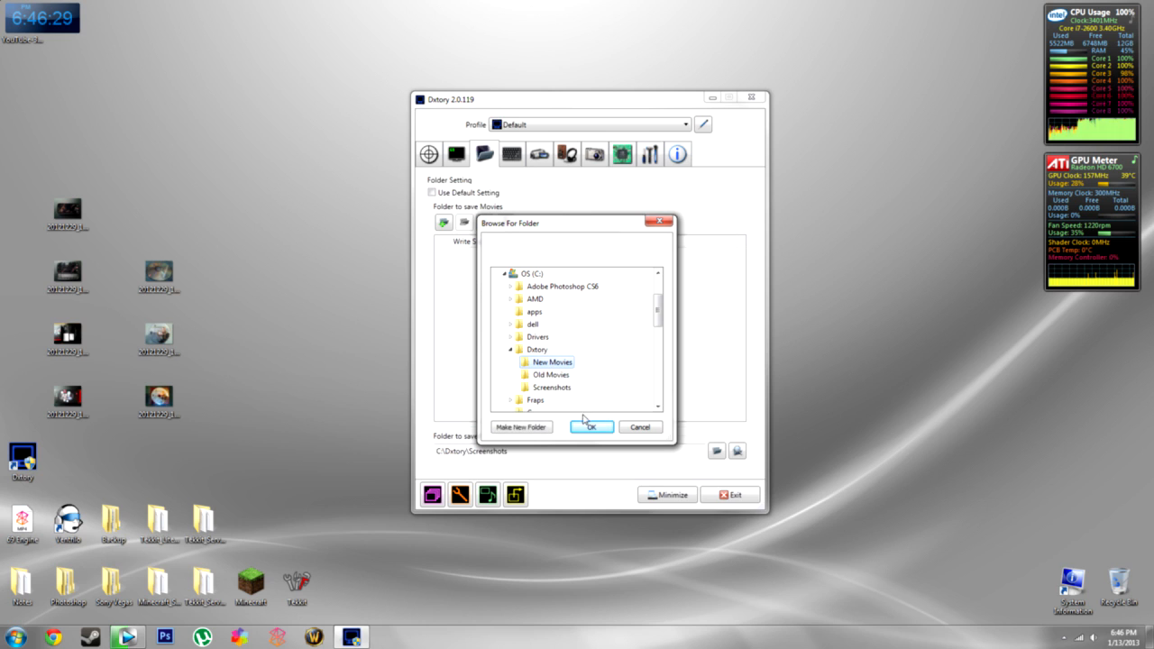
left_click(584, 427)
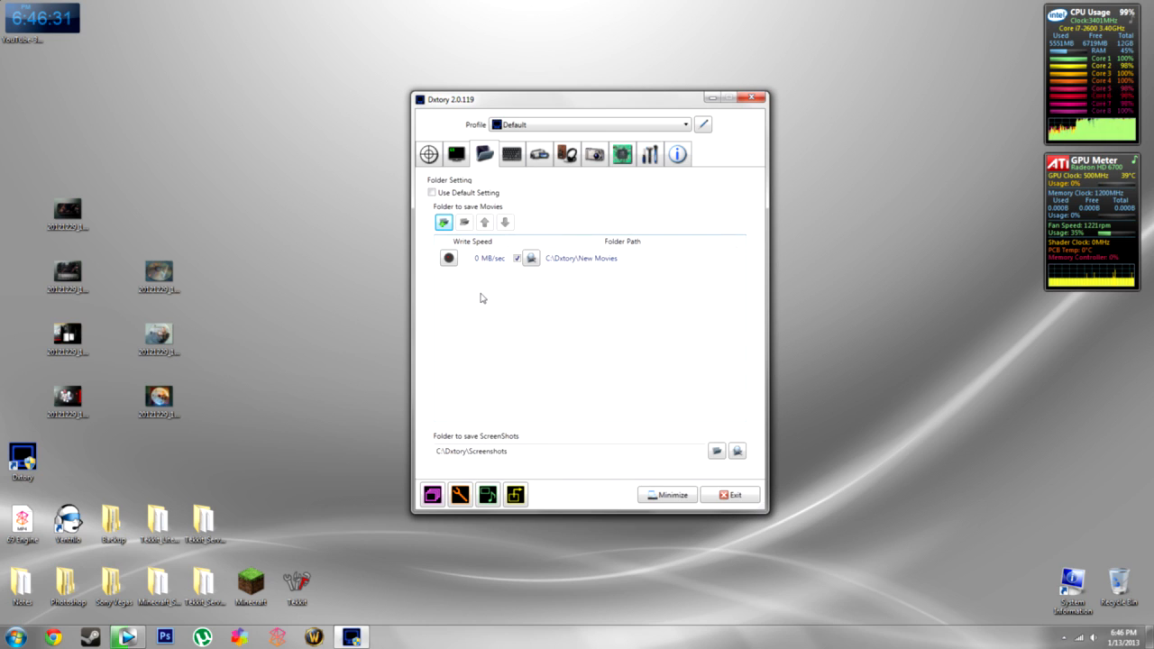
- Run the 1000 MB write benchmark on C:\Dxtory\New Movies and accept the 31 MB/sec result
left_click(450, 259)
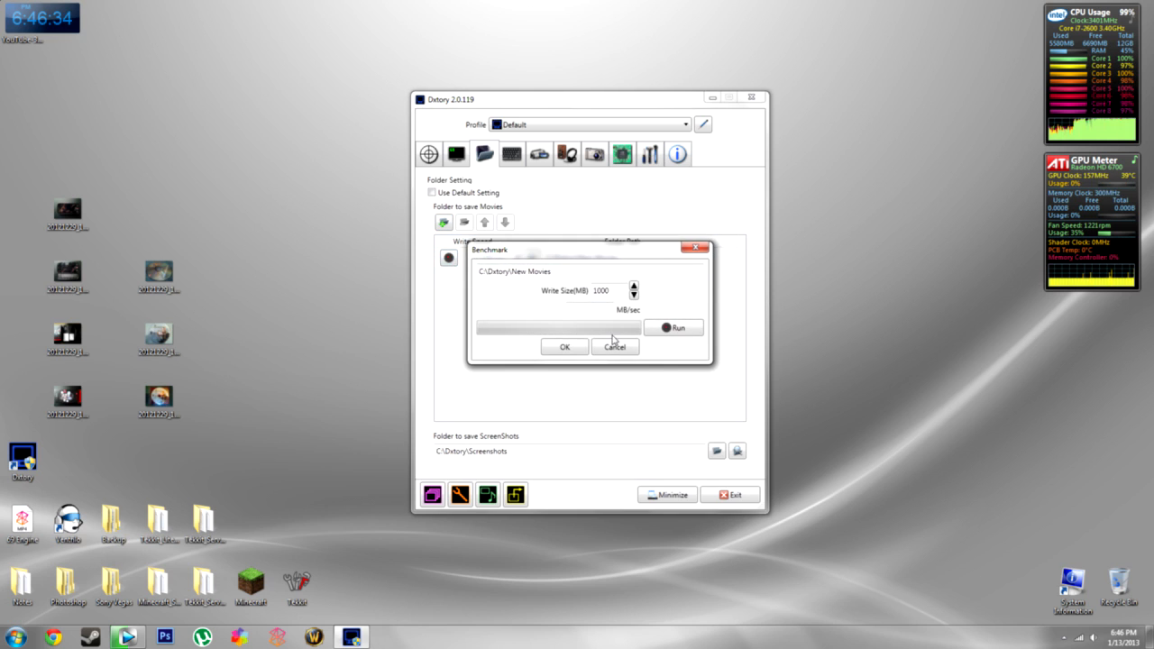
left_click(667, 328)
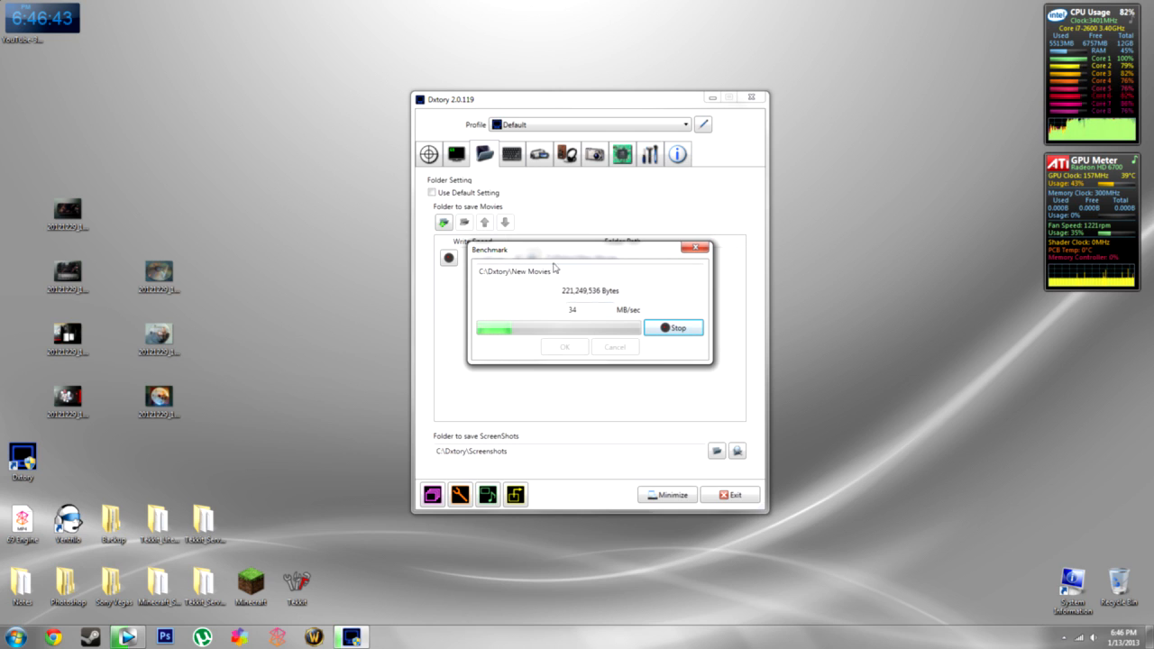
left_click_drag(546, 254, 559, 304)
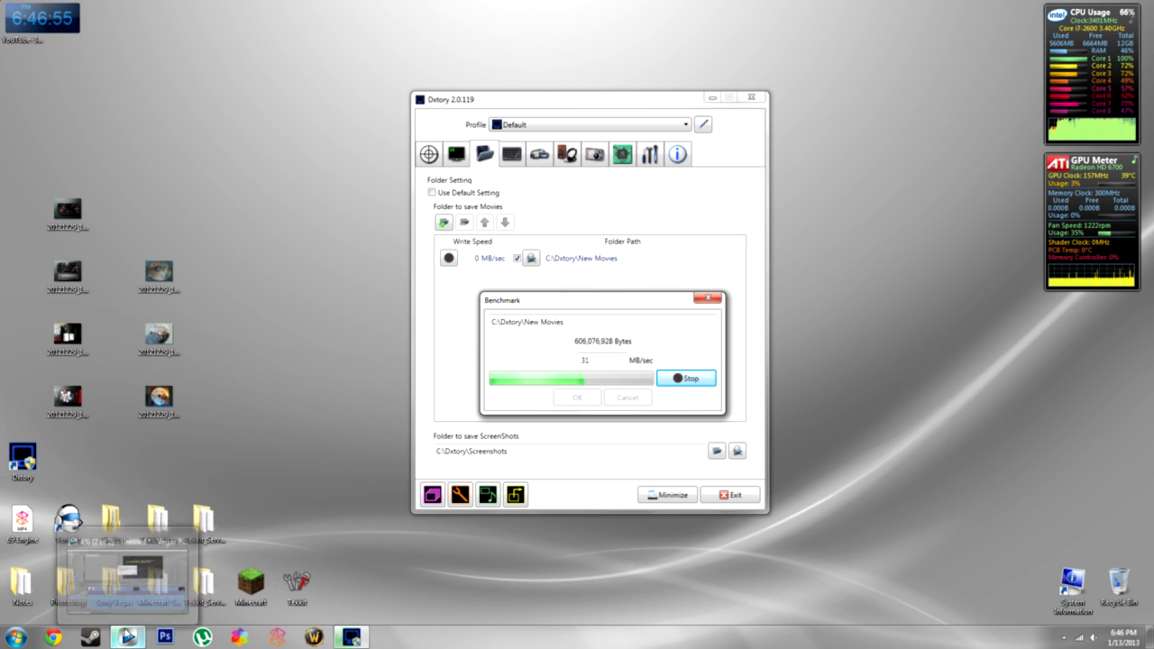
left_click(126, 636)
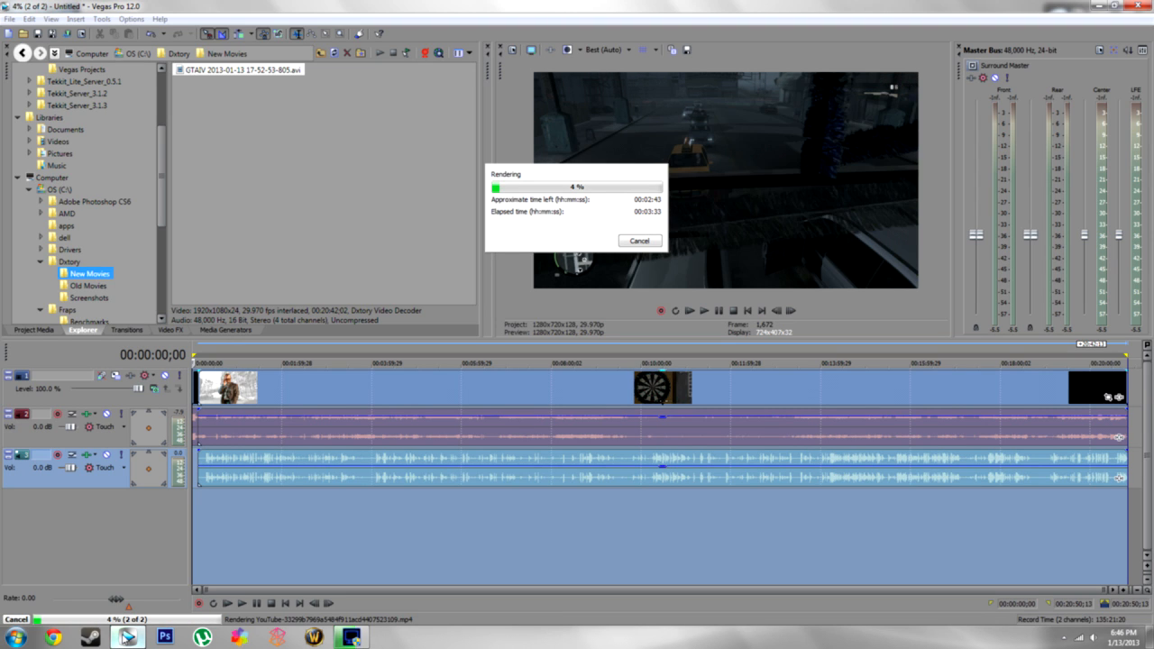
left_click(126, 637)
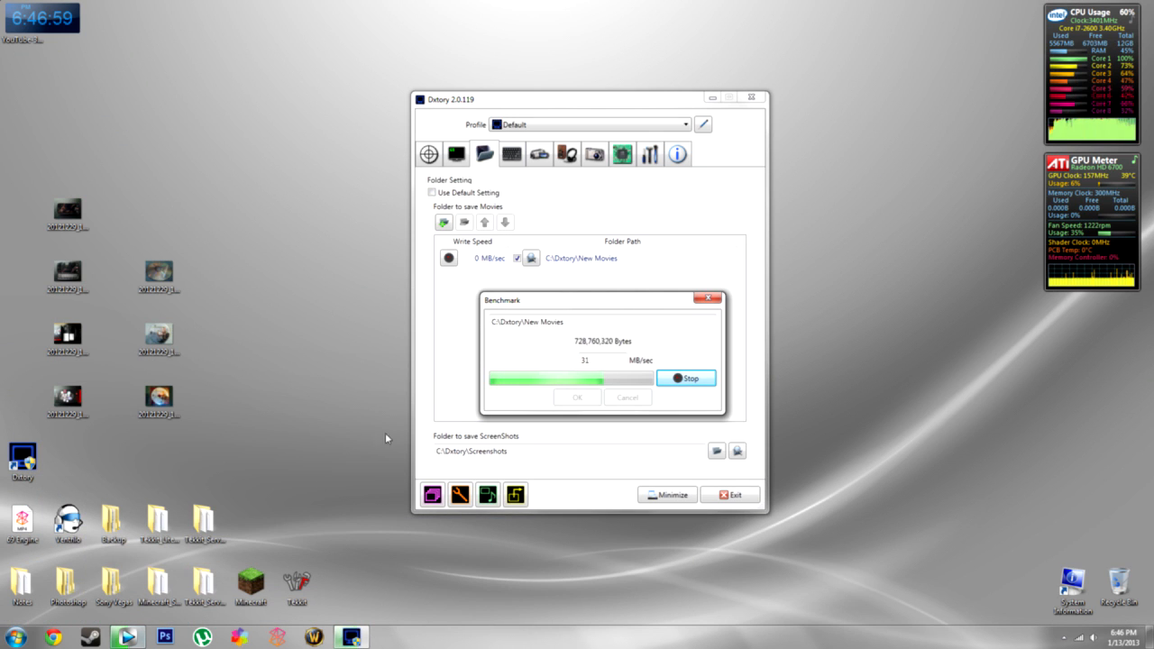
left_click_drag(591, 307, 576, 297)
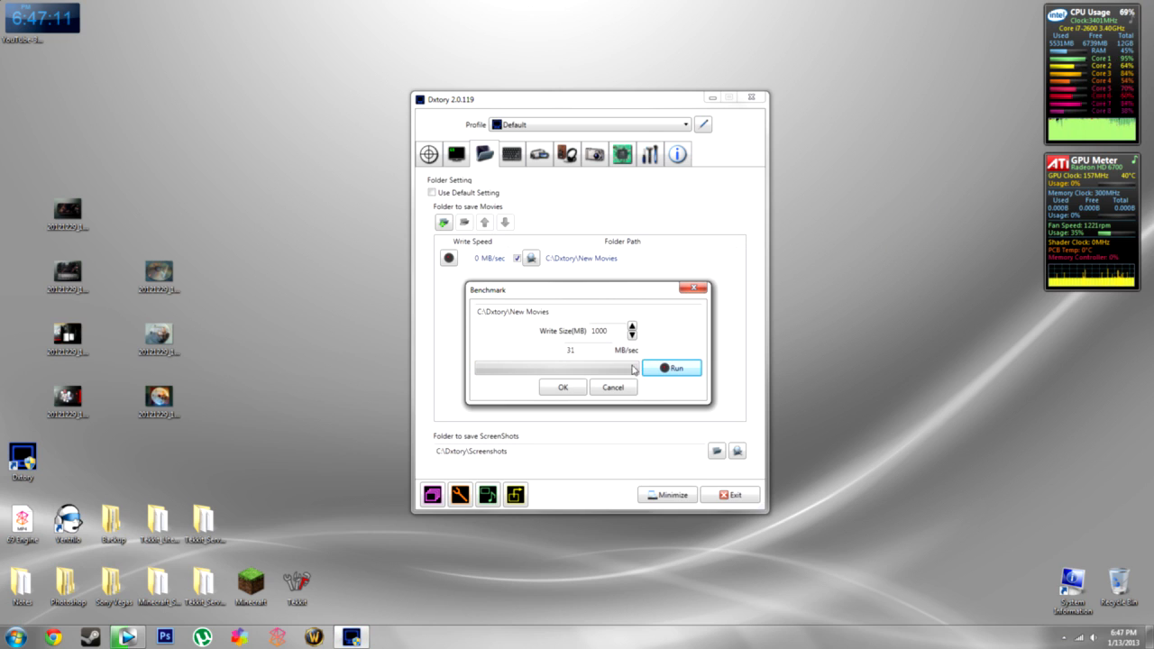
left_click(562, 389)
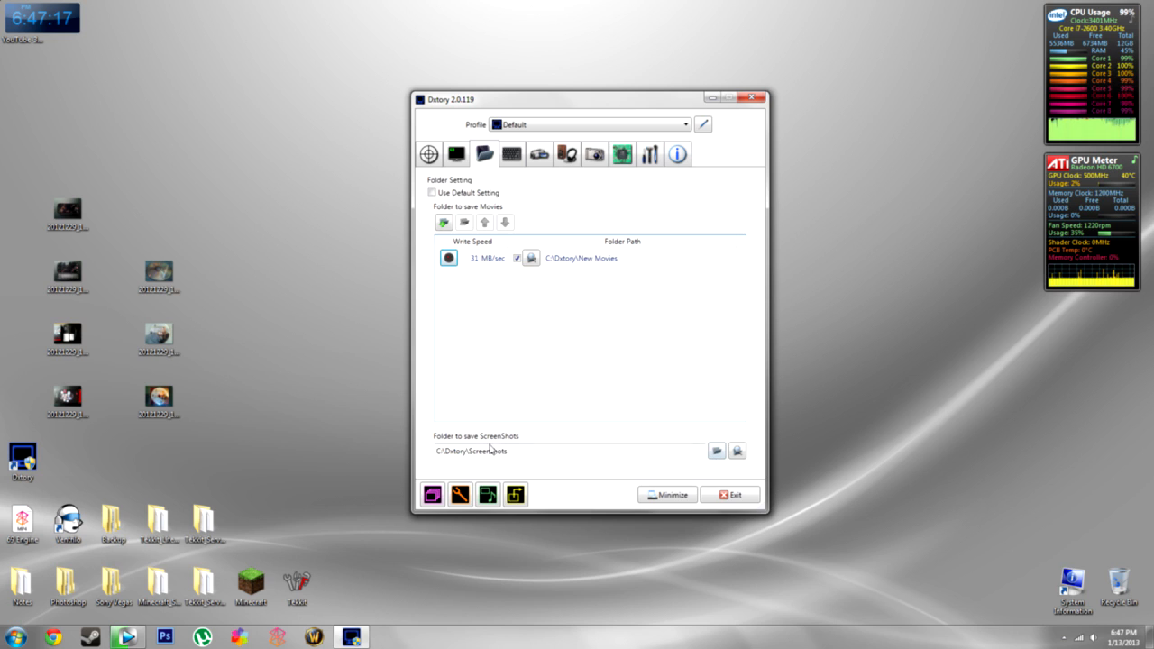
- Keep F9 as the Start/Stop Movie Capture hotkey, then go to the movie settings
left_click(512, 159)
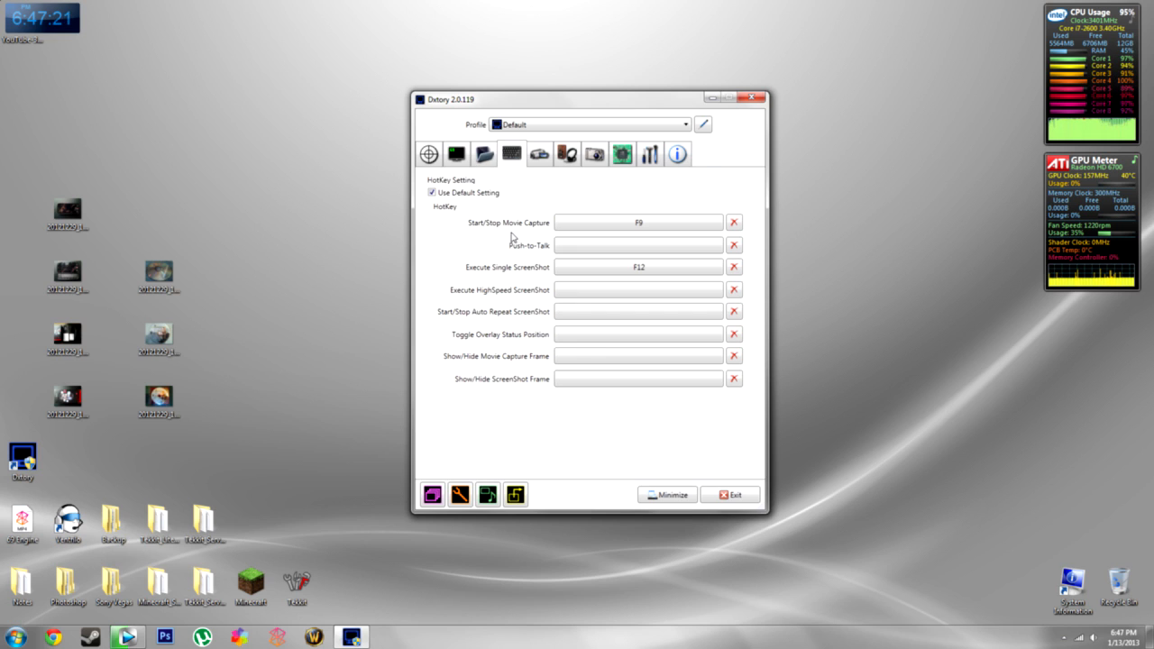
left_click(637, 223)
left_click(627, 224)
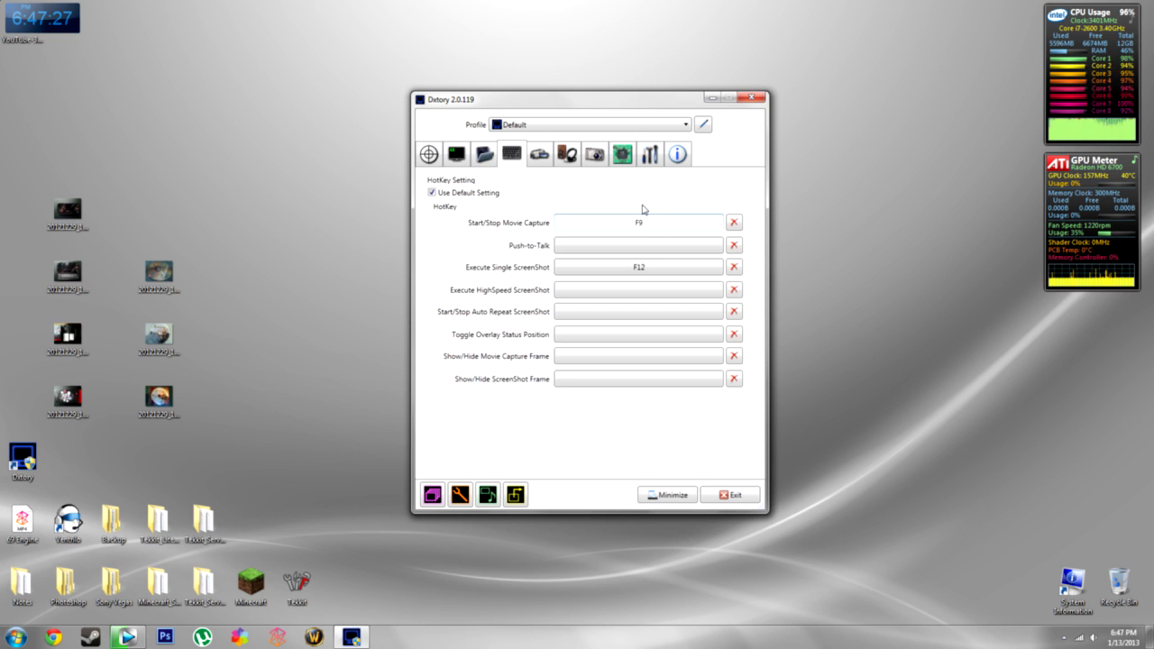
left_click(644, 224)
key("F9")
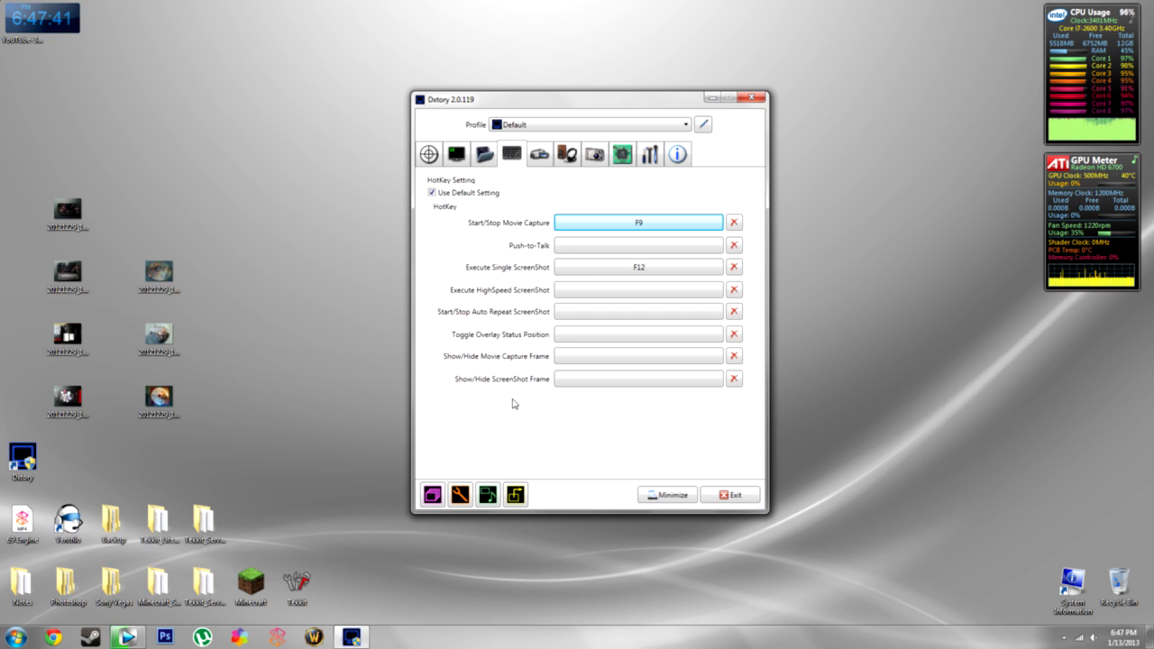
left_click(538, 155)
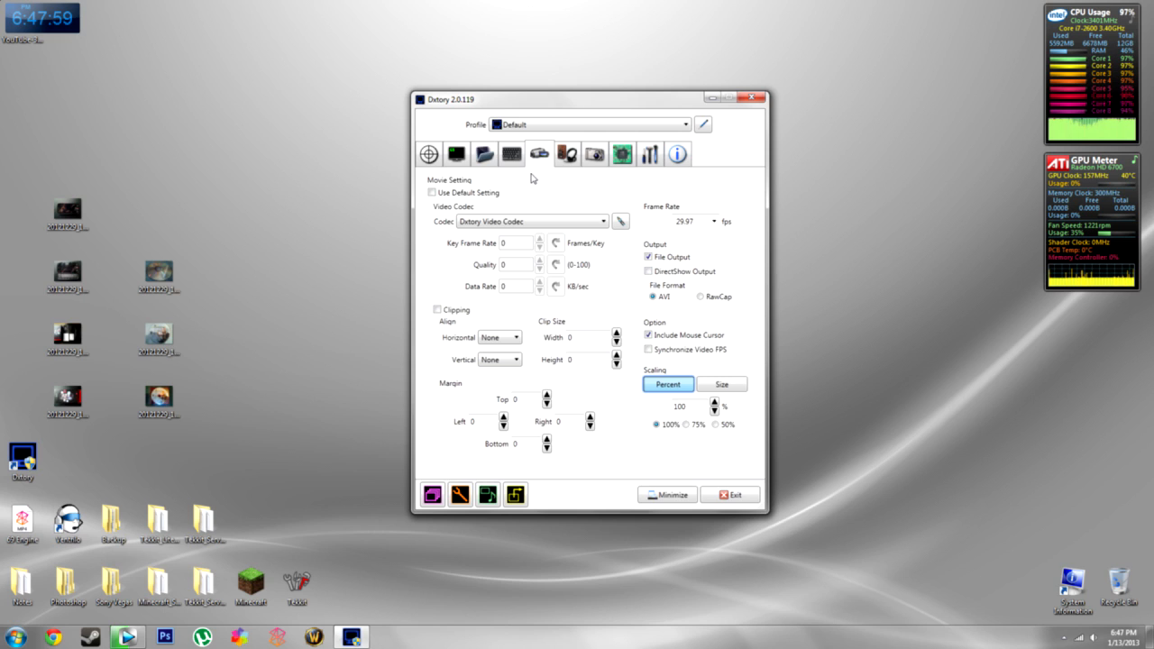
- Keep Dxtory Video Codec selected as the codec and open its configuration dialog
left_click(15, 636)
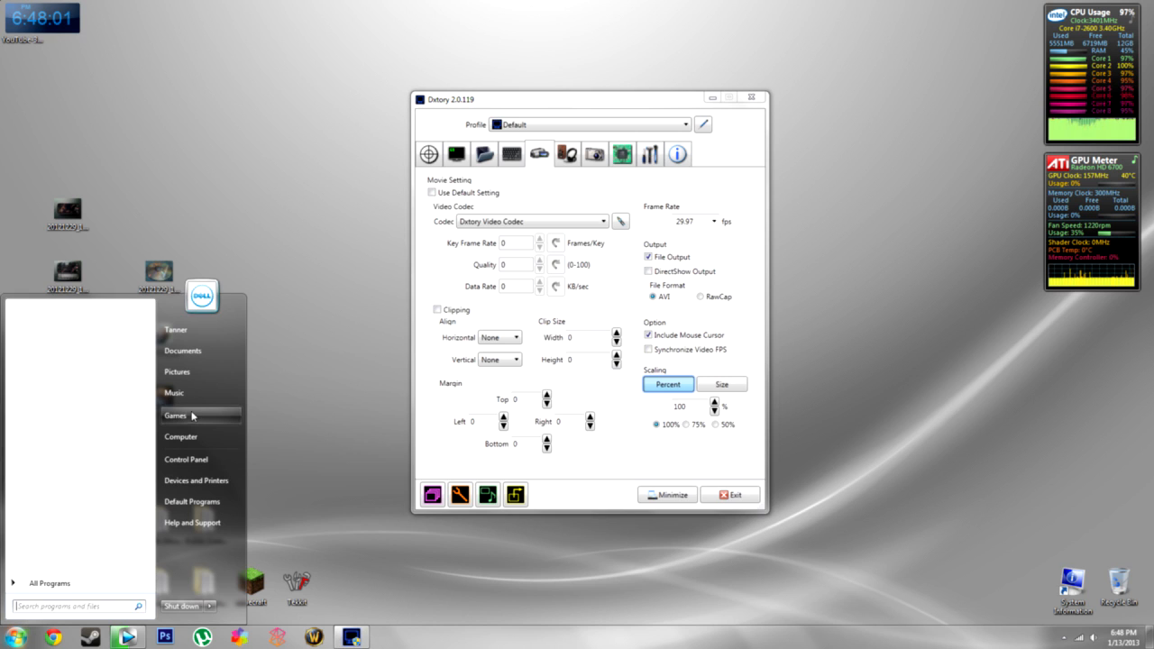
left_click(607, 206)
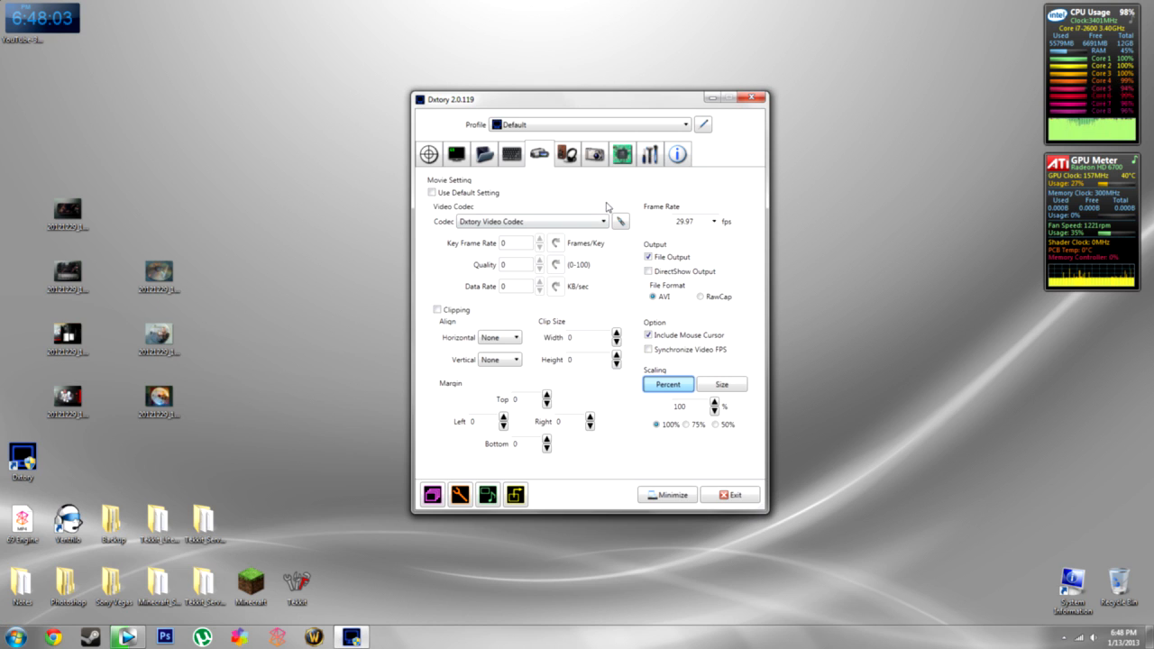
left_click(604, 222)
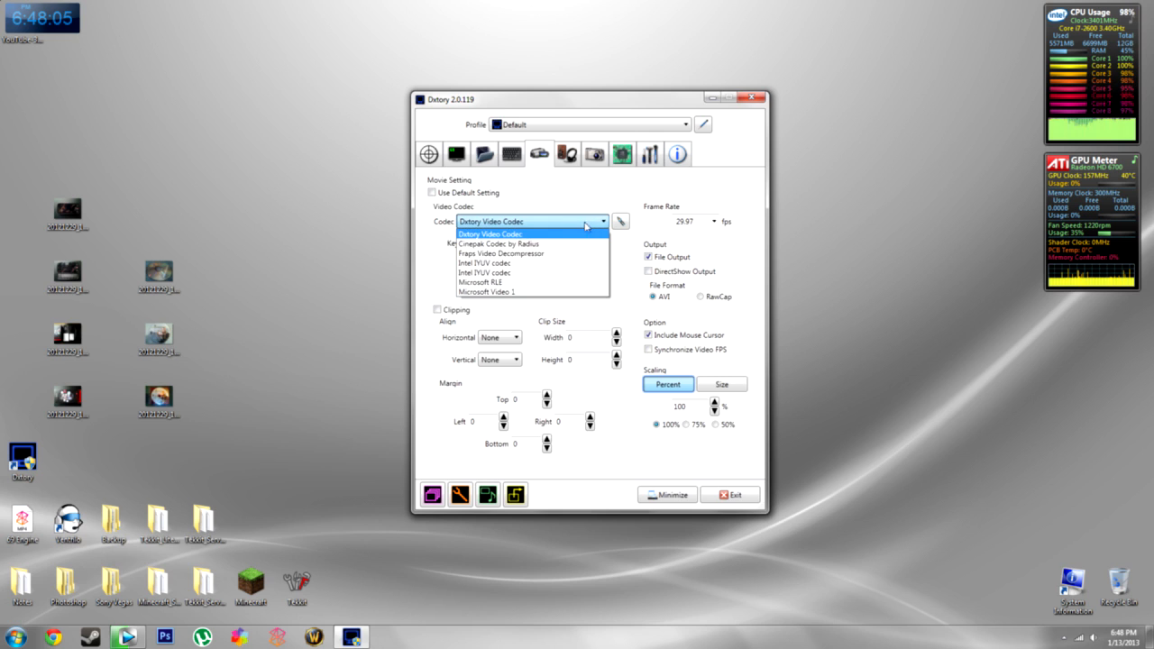
left_click(525, 235)
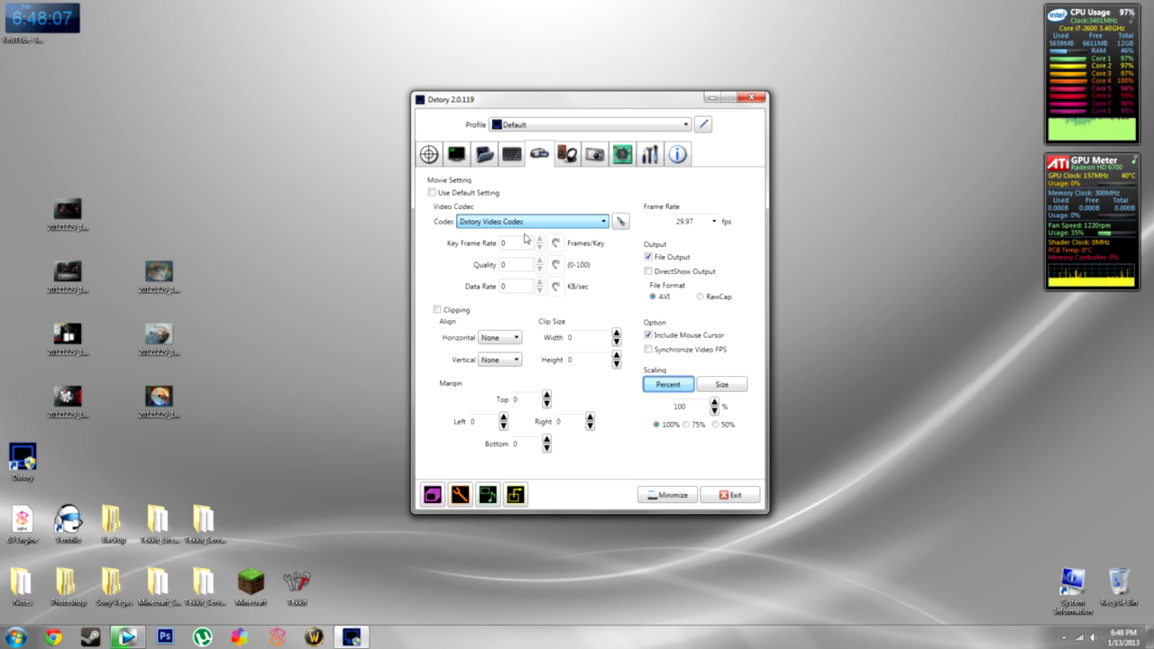
left_click(621, 221)
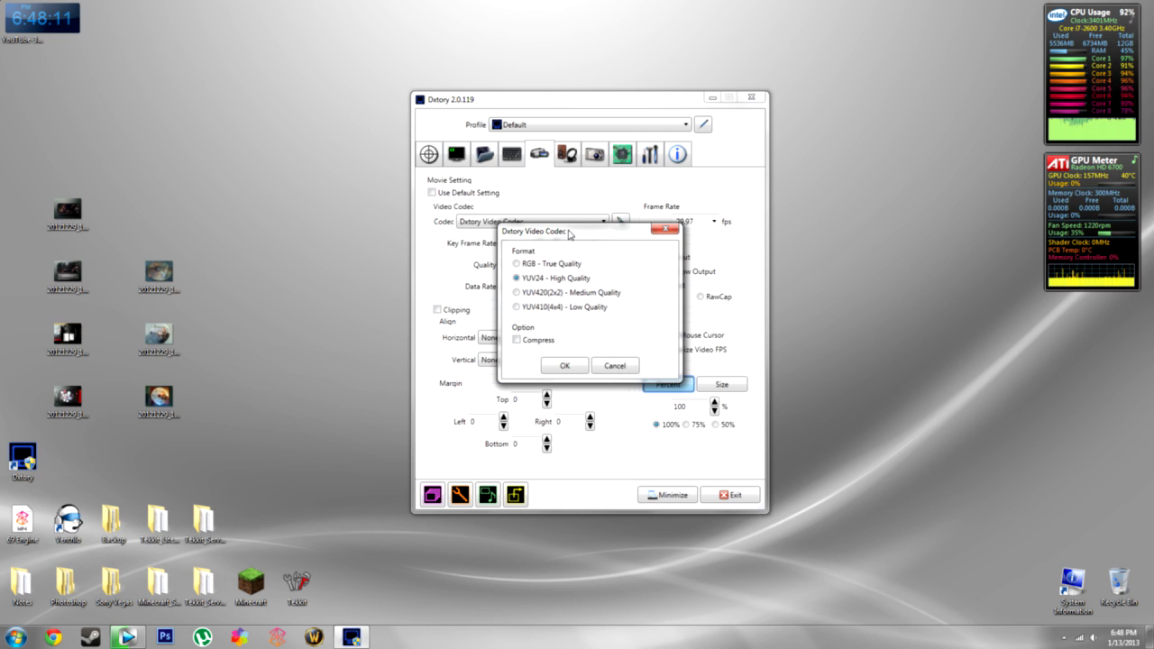
- Inspect the recorded GTAIV AVI file in C:\Dxtory\New Movies using File Explorer
left_click_drag(568, 233, 559, 233)
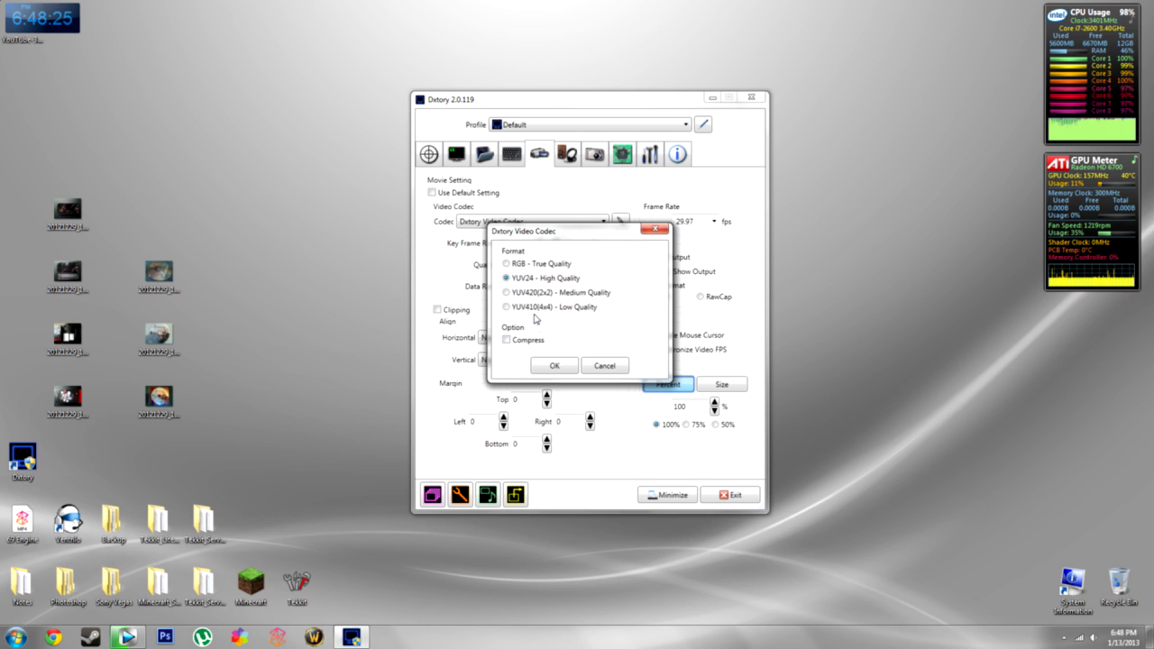
left_click(14, 639)
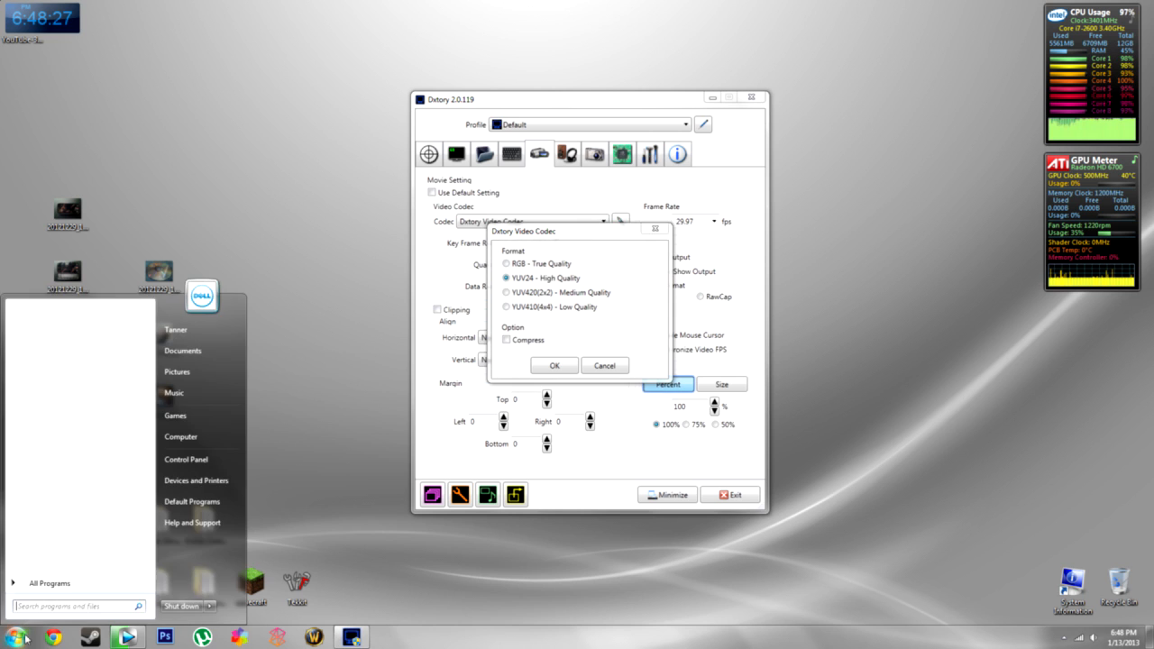
left_click(197, 446)
double_click(311, 155)
double_click(308, 213)
double_click(311, 146)
left_click(321, 191)
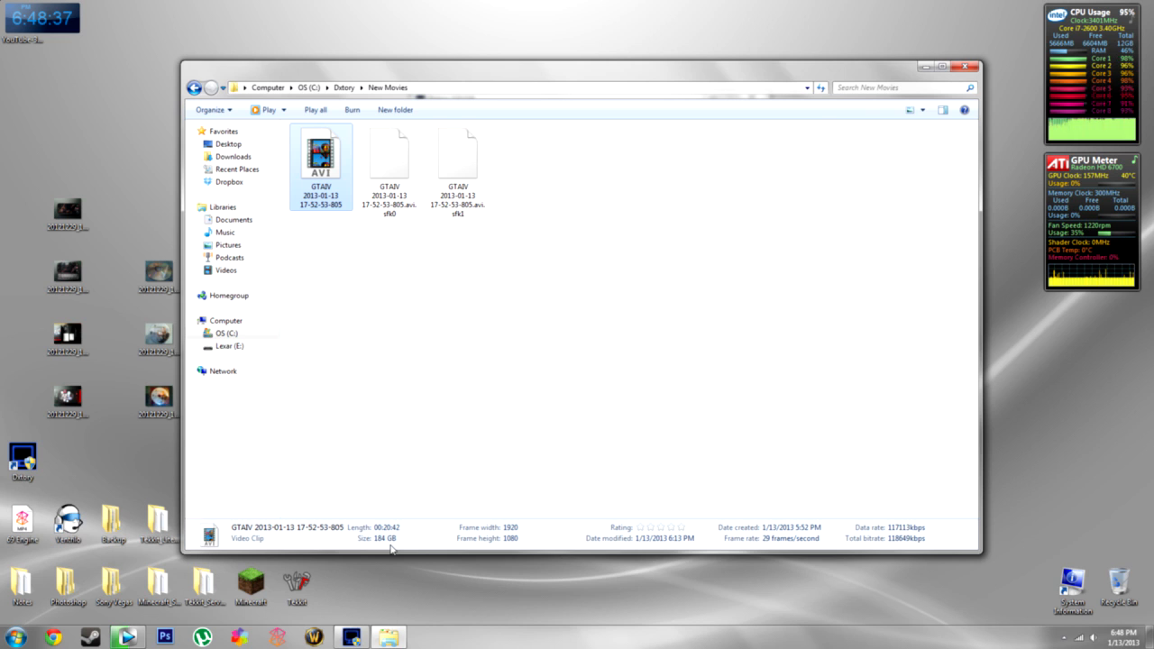
left_click(961, 68)
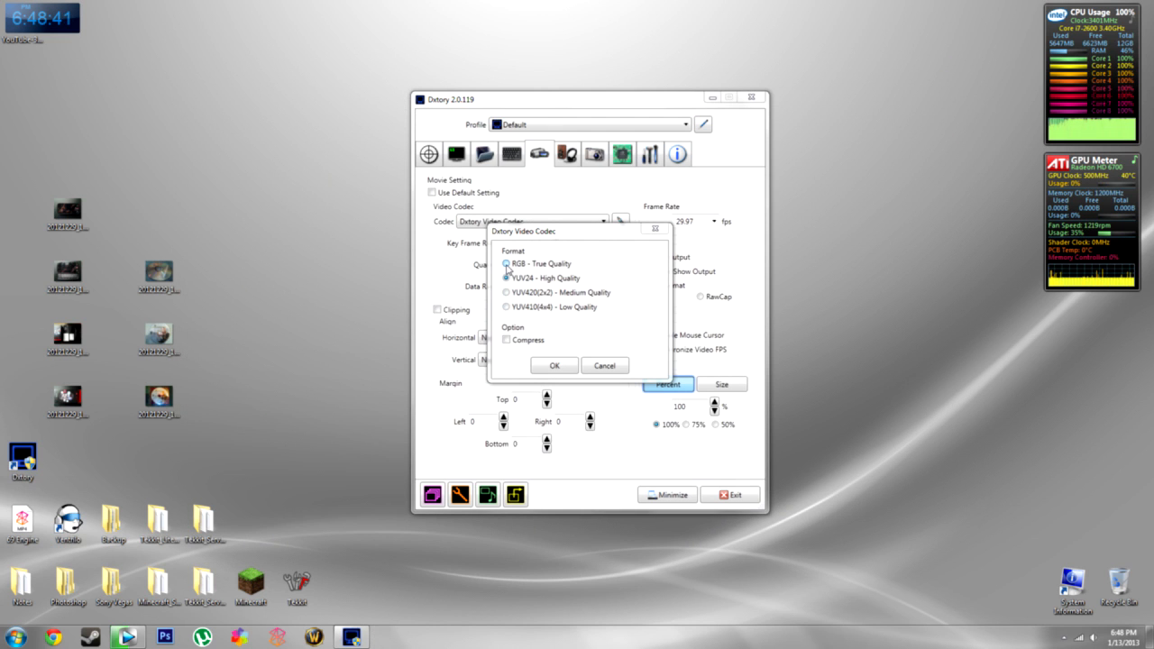
- Set the codec format to RGB - True Quality and keep the frame rate at 29.97 fps
left_click(506, 266)
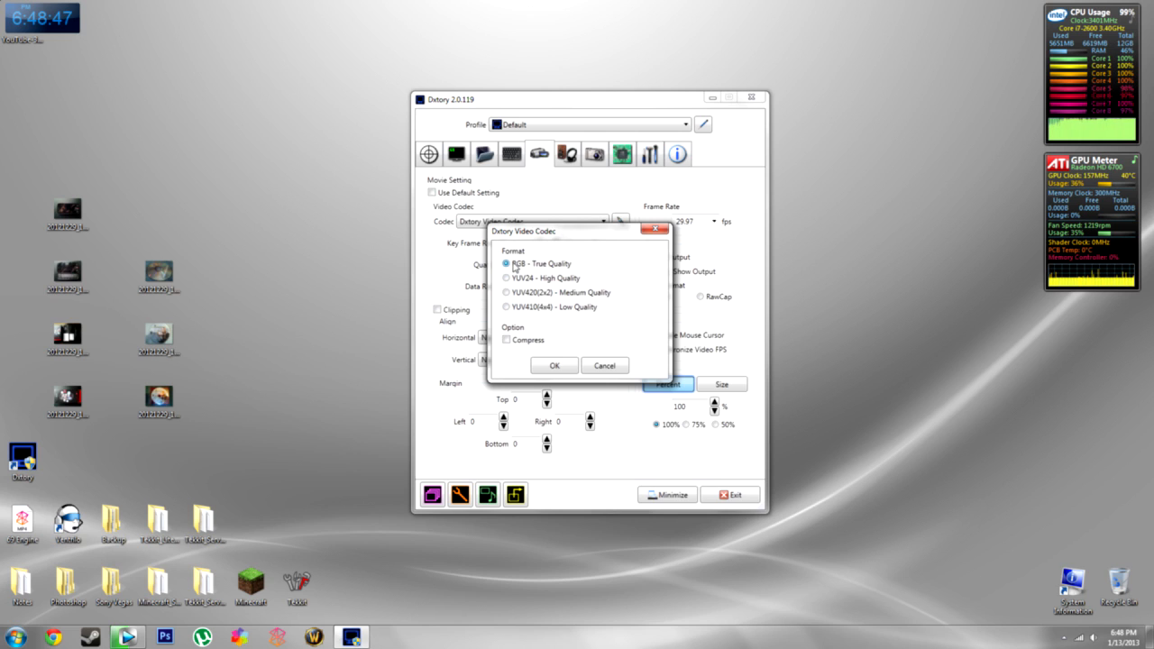
left_click(548, 368)
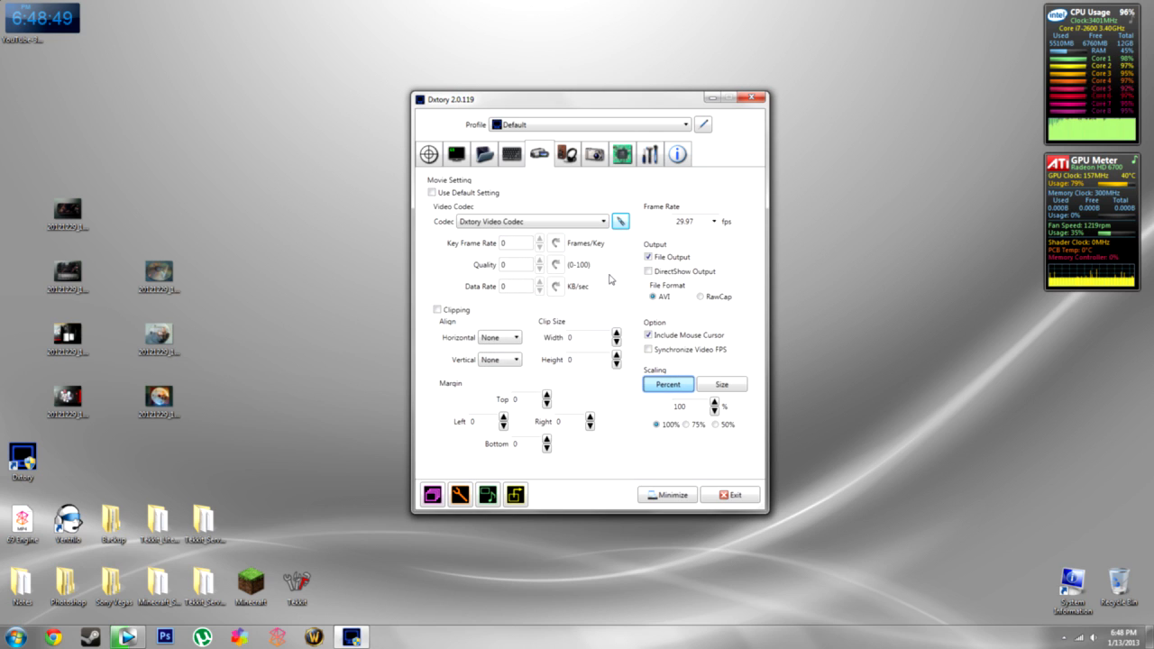
left_click(713, 221)
left_click(691, 256)
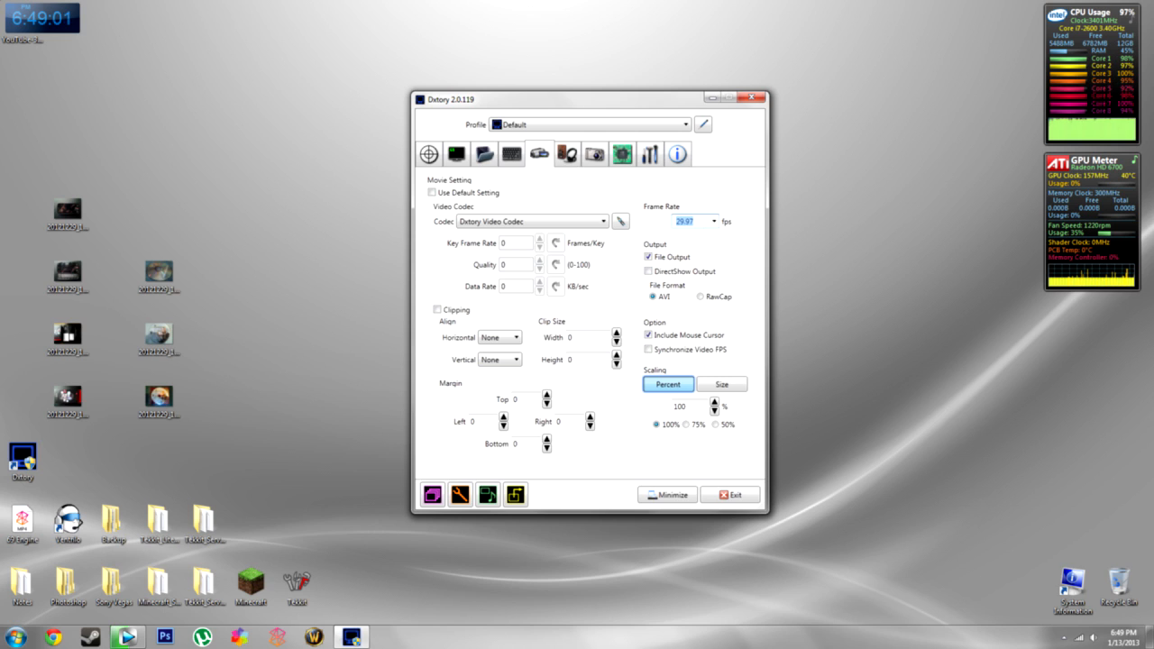
- Reselect 29.97 in the Frame Rate presets, then open the Audio Setting page
type("694")
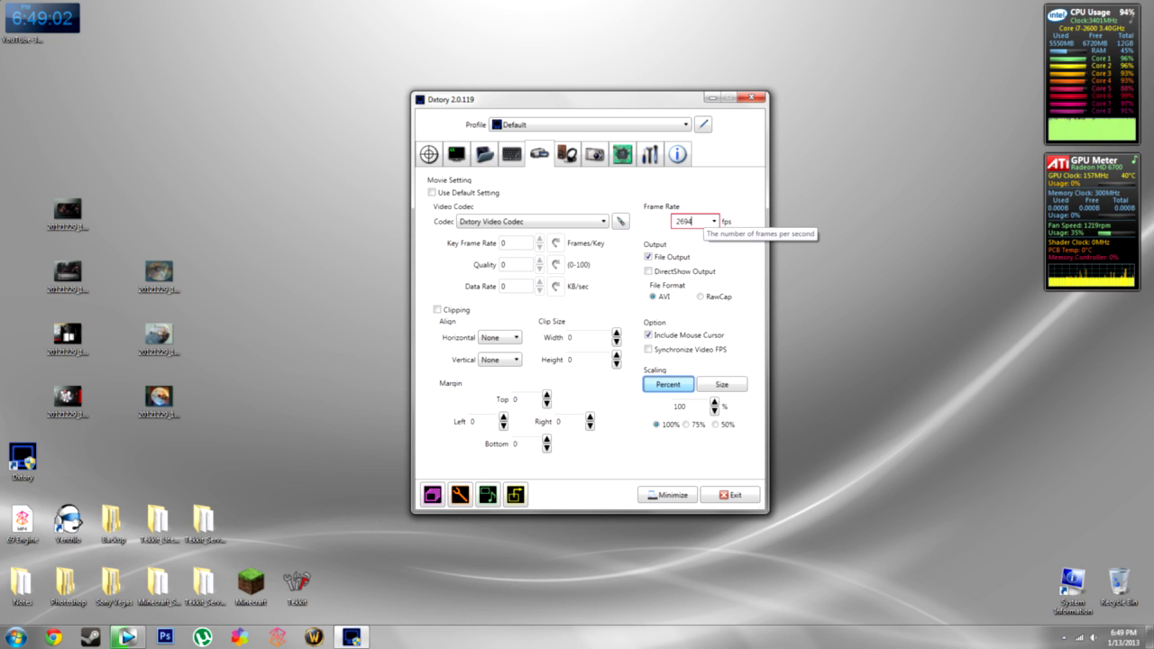
left_click(713, 221)
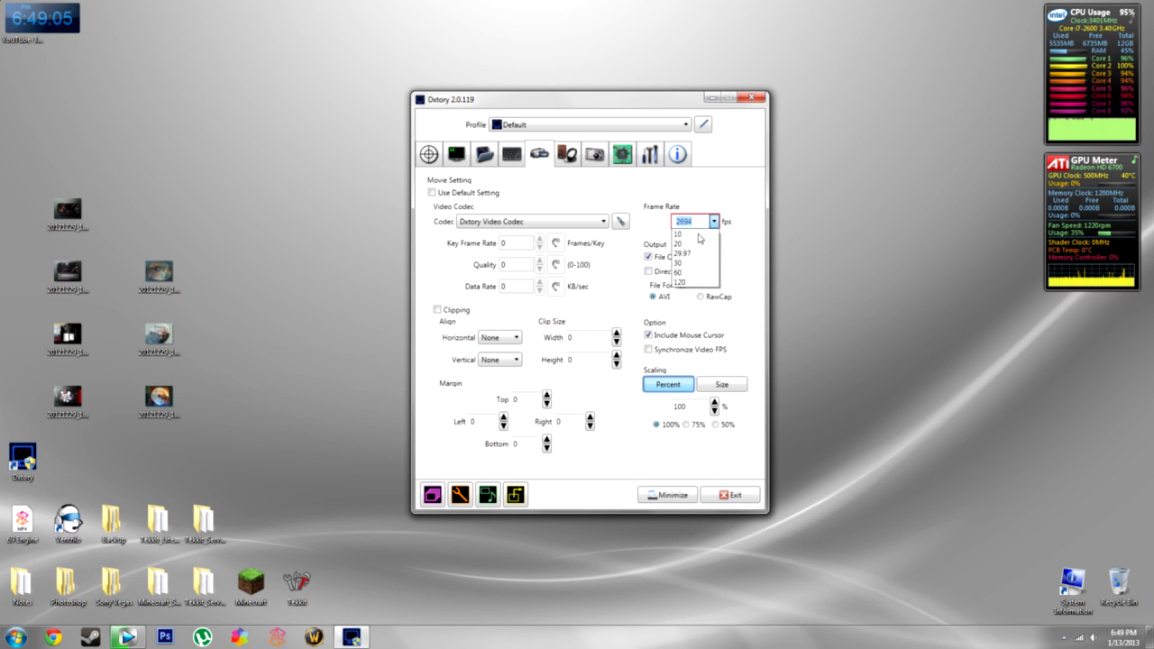
left_click(682, 253)
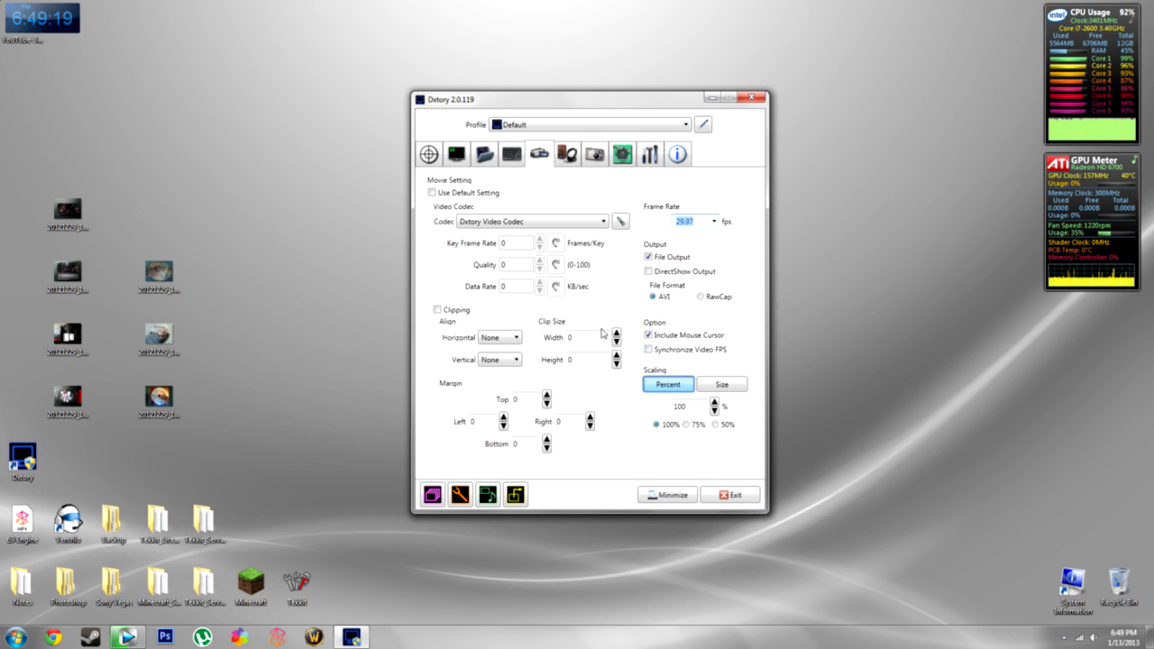
left_click(567, 155)
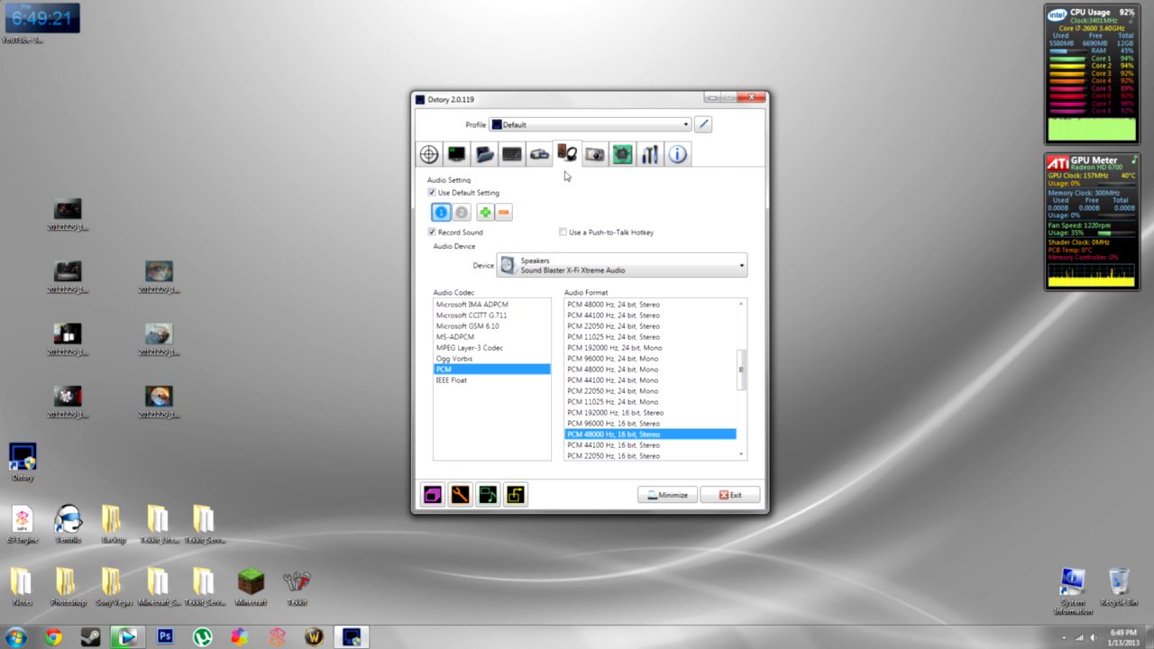
- Recreate audio stream 2 with Microphone FP as its device, keeping Speakers on stream 1
left_click(461, 213)
left_click(504, 213)
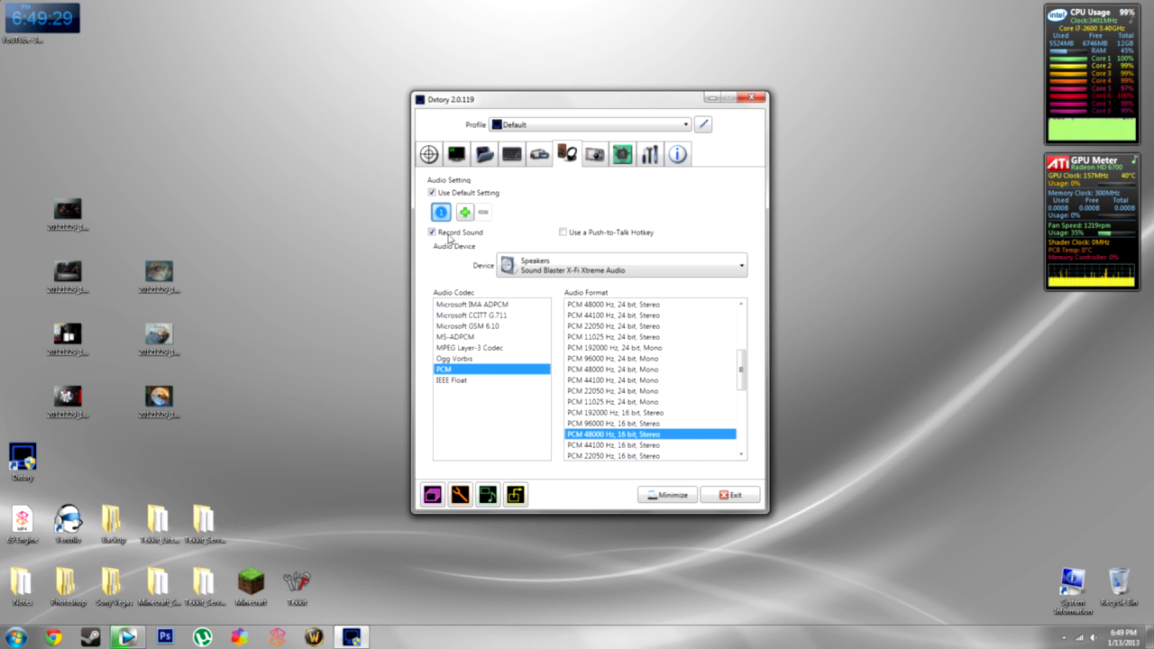
left_click(552, 271)
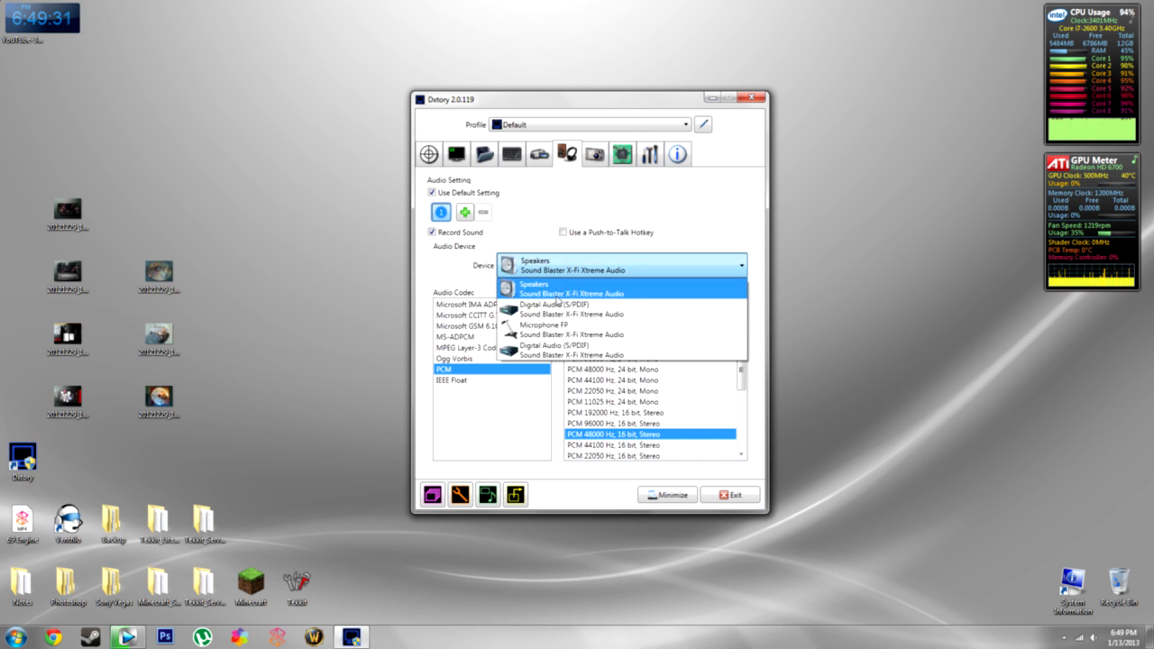
left_click(556, 293)
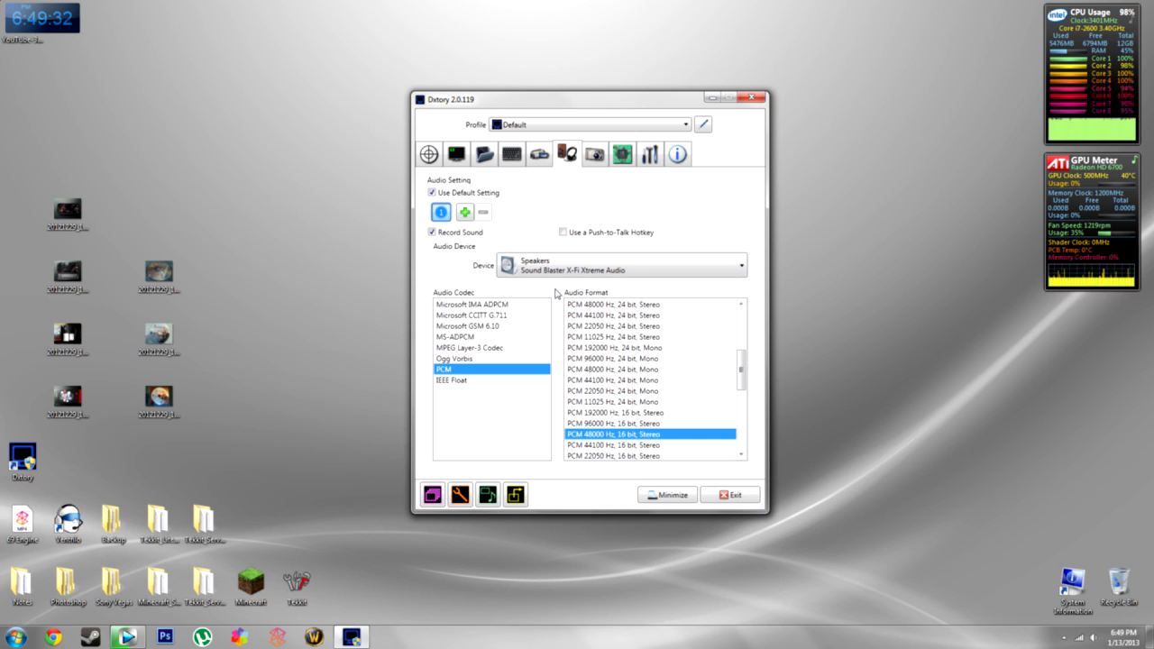
left_click(466, 214)
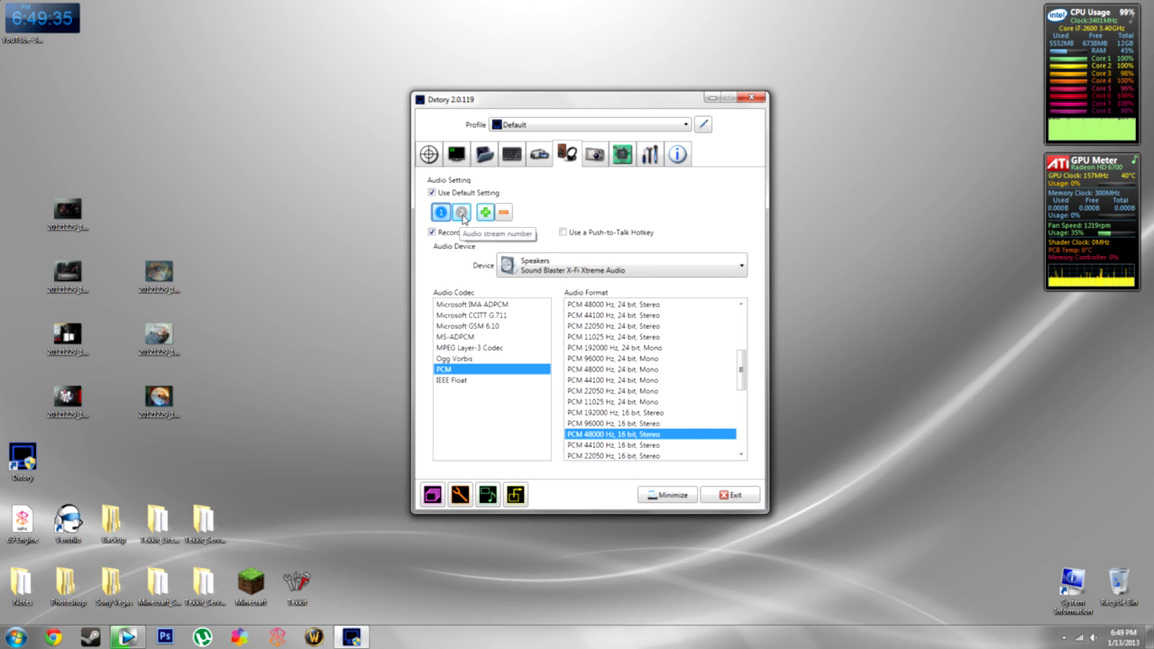
left_click(462, 214)
left_click(547, 271)
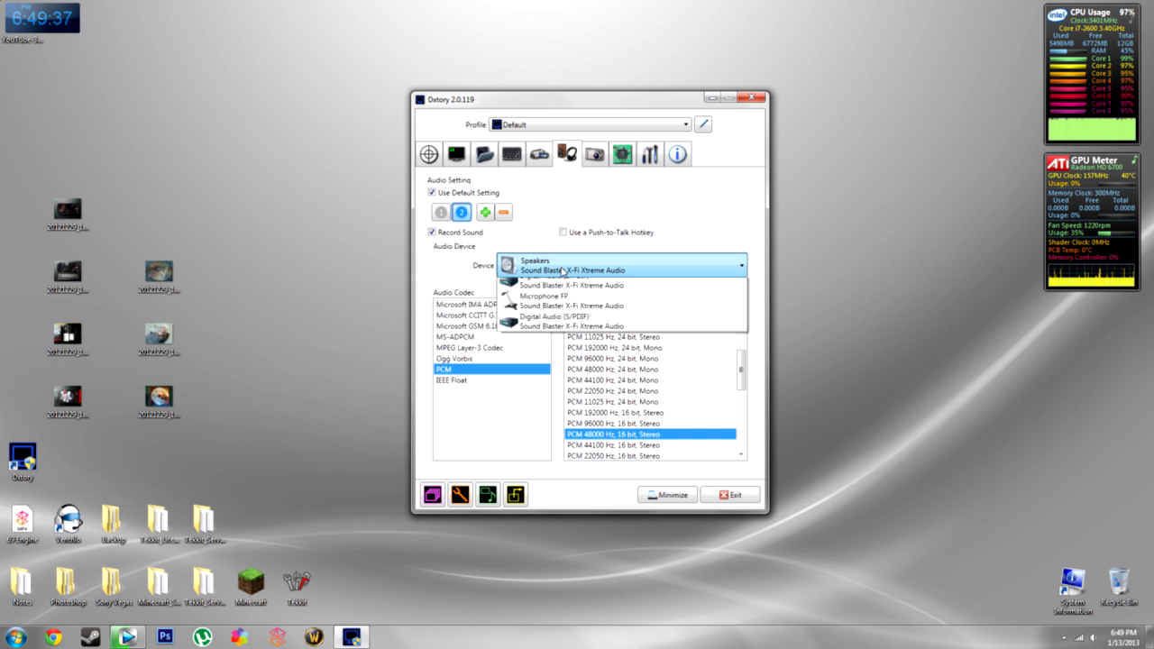
left_click(557, 333)
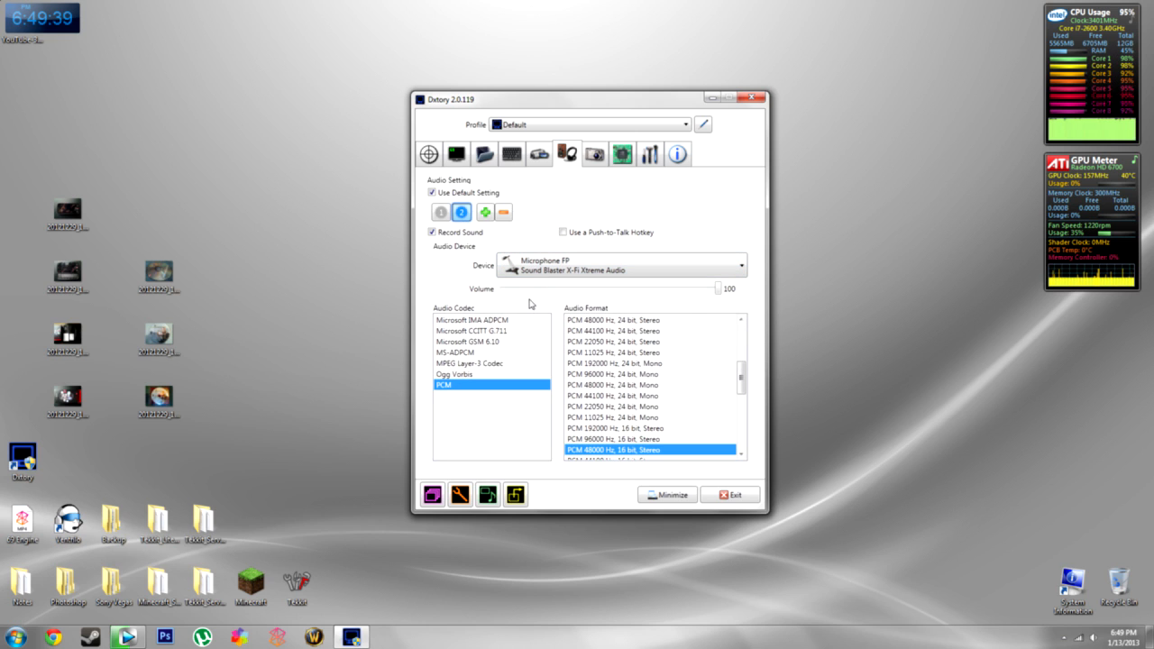
mouse_move(719, 290)
left_mouse_down()
mouse_move(701, 296)
mouse_move(721, 290)
left_mouse_up()
- Review the settings of both audio streams, then bring the rendering Vegas Pro window forward
left_click(441, 212)
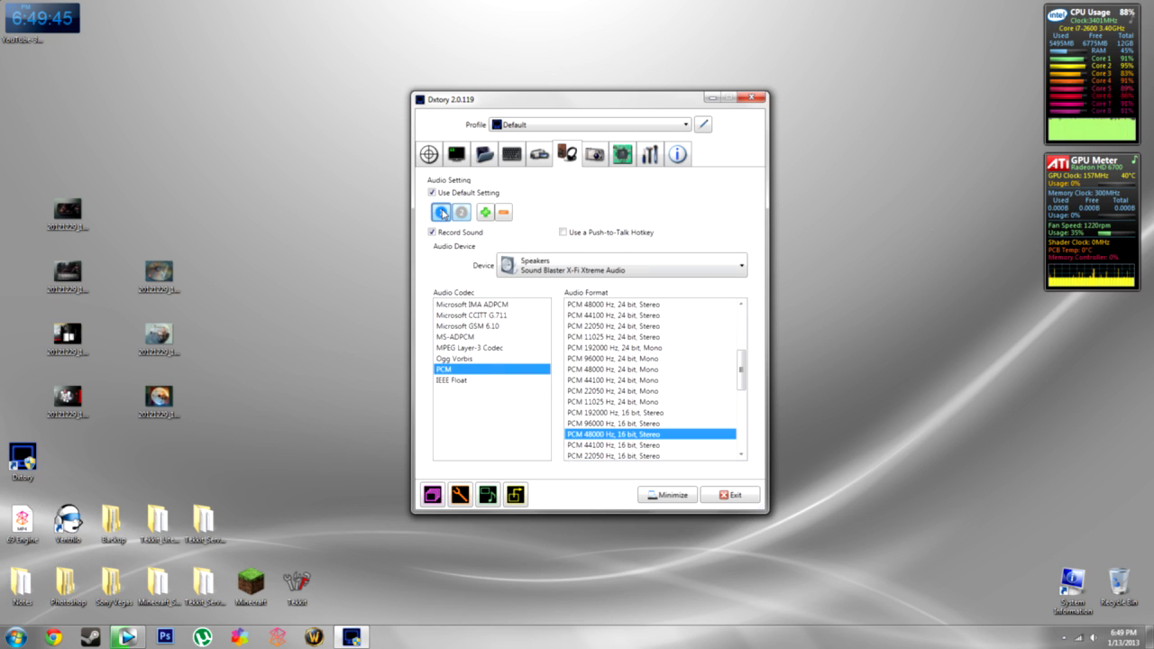
left_click(459, 213)
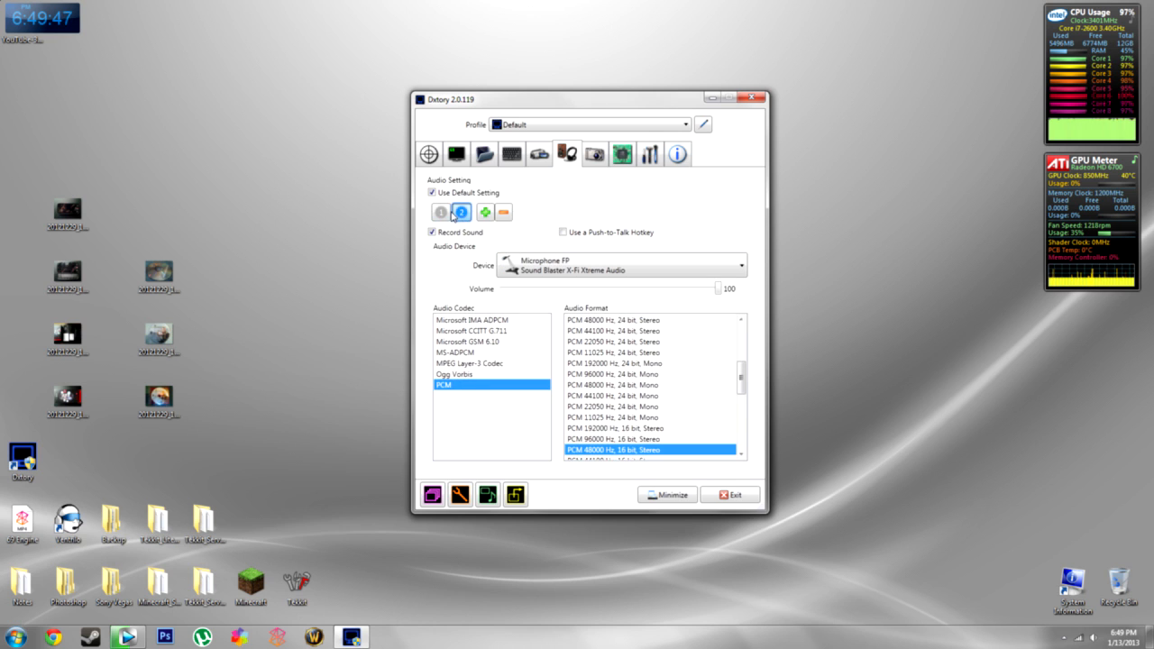
left_click(442, 213)
left_click(461, 213)
left_click(126, 637)
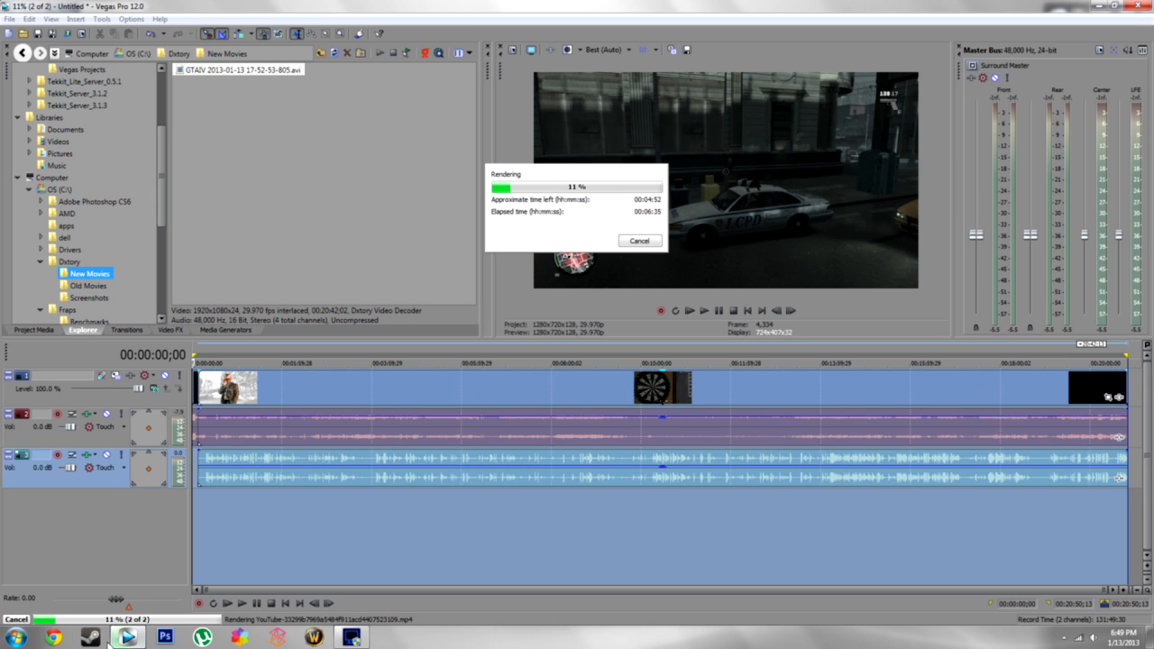
- Minimize Vegas Pro 12.0 so Dxtory's audio settings page shows again
left_click(126, 637)
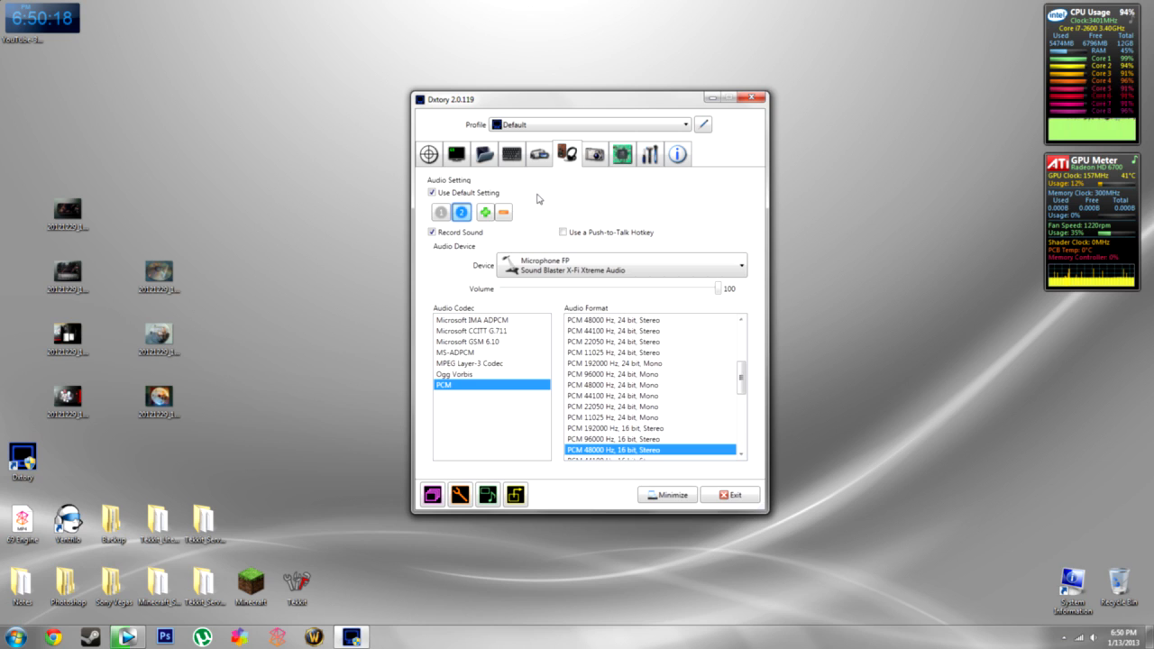
- On the screenshot settings page, set the screenshot file format to JPEG
left_click(594, 159)
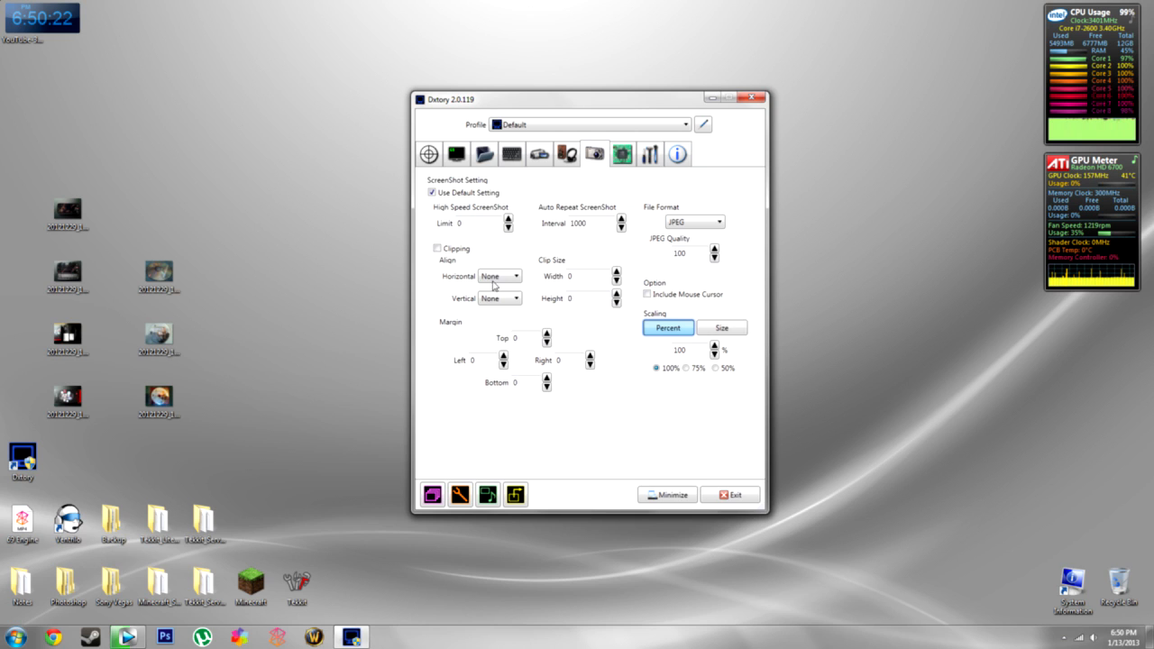
left_click(705, 226)
left_click(699, 255)
- Review the advanced capture settings with Limit Video FPS at 60, then view the global settings
left_click(623, 163)
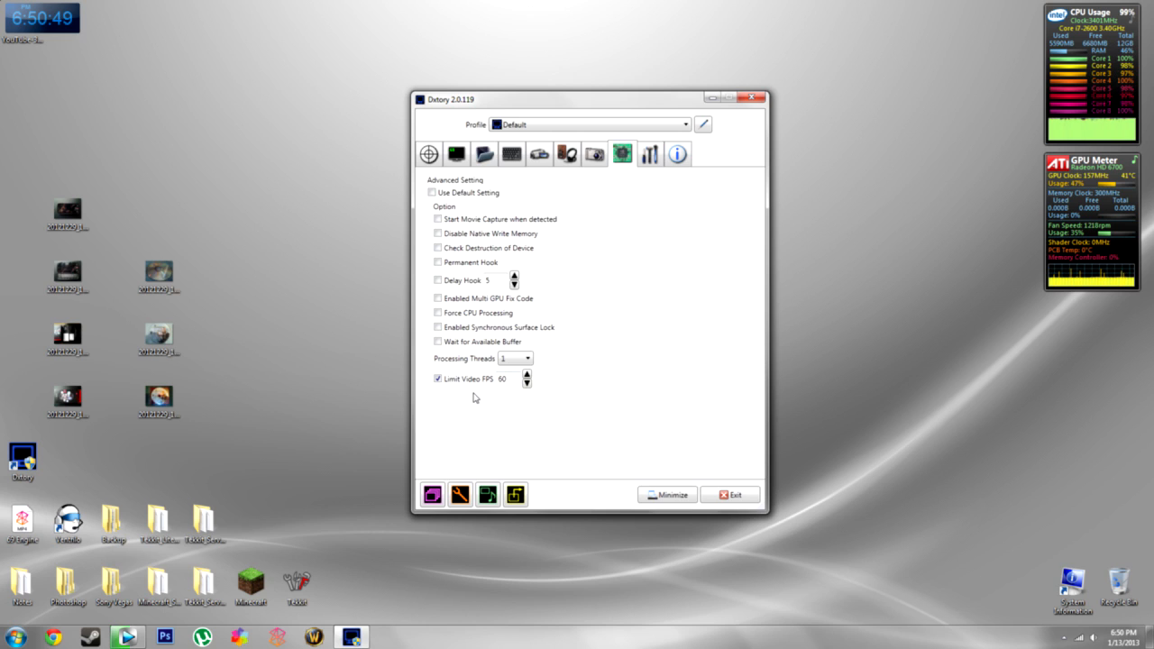
left_click(646, 165)
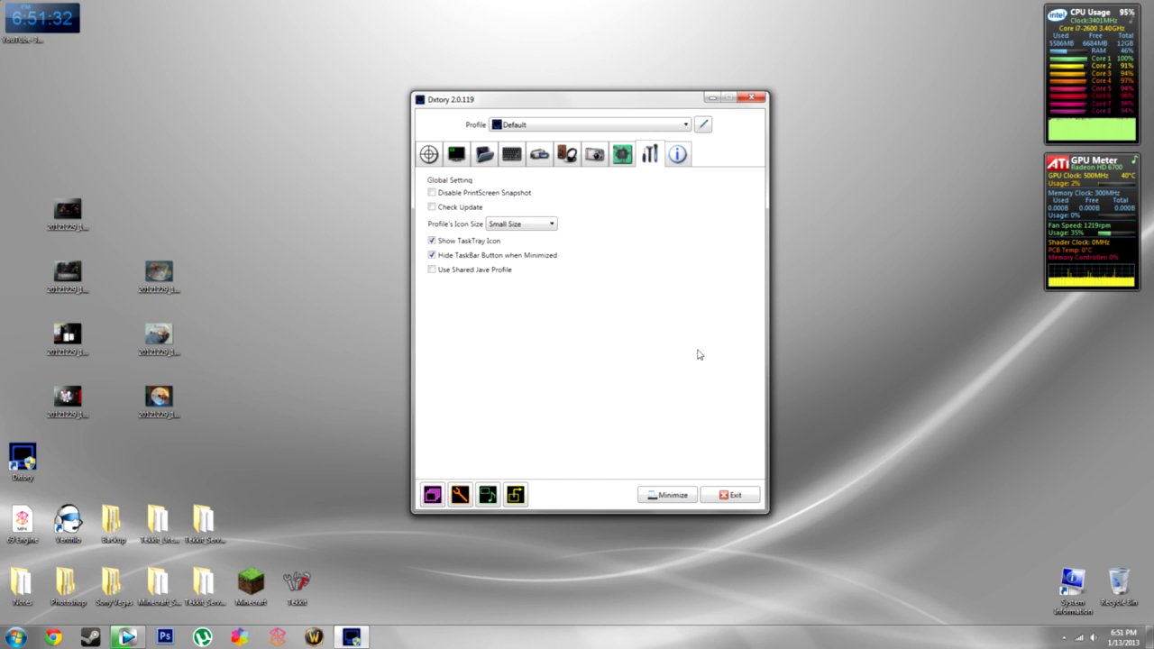
- Bring Dxtory back from the tray, check its license info, then show the profile list on the capture target page
left_click(1064, 642)
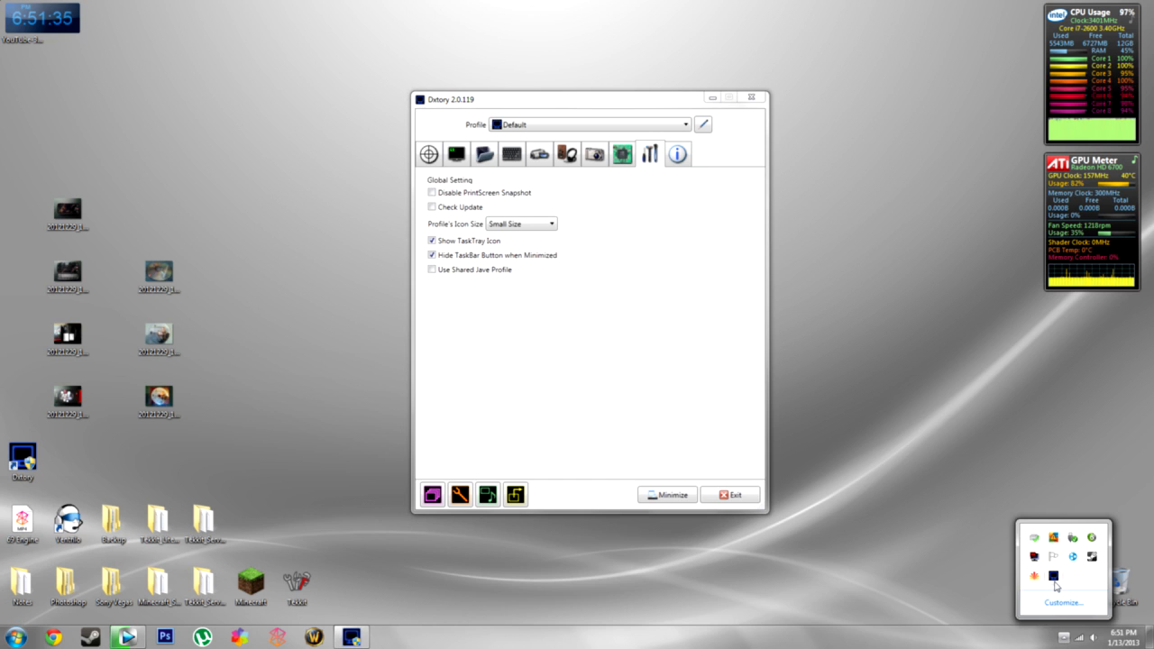
left_click(655, 332)
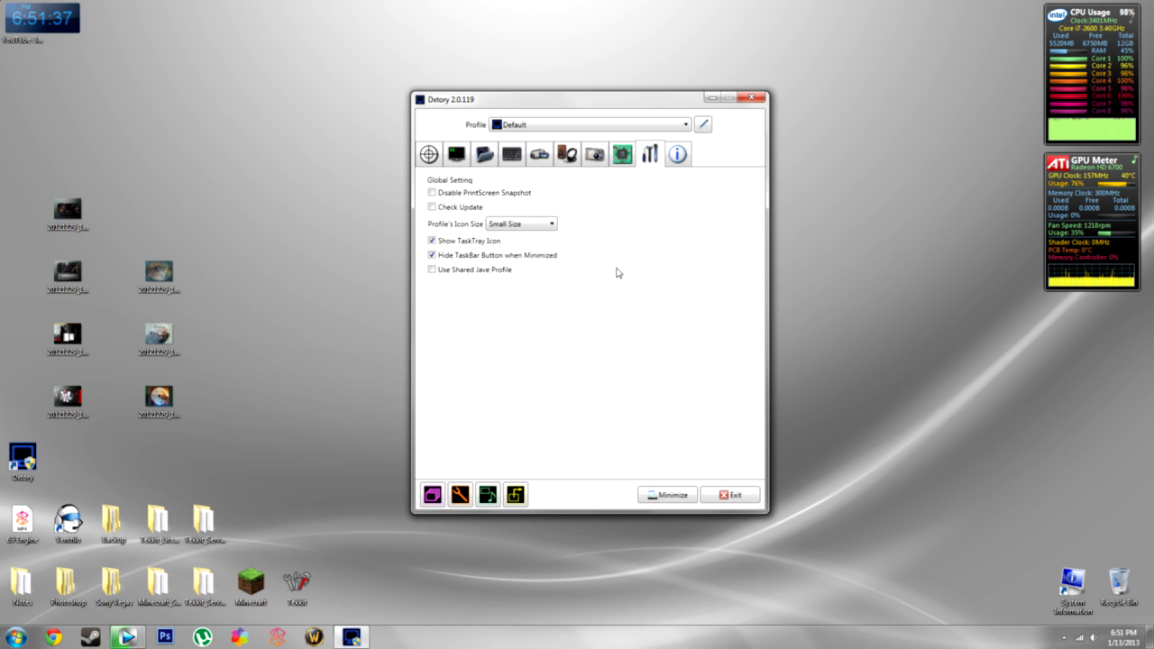
left_click(677, 155)
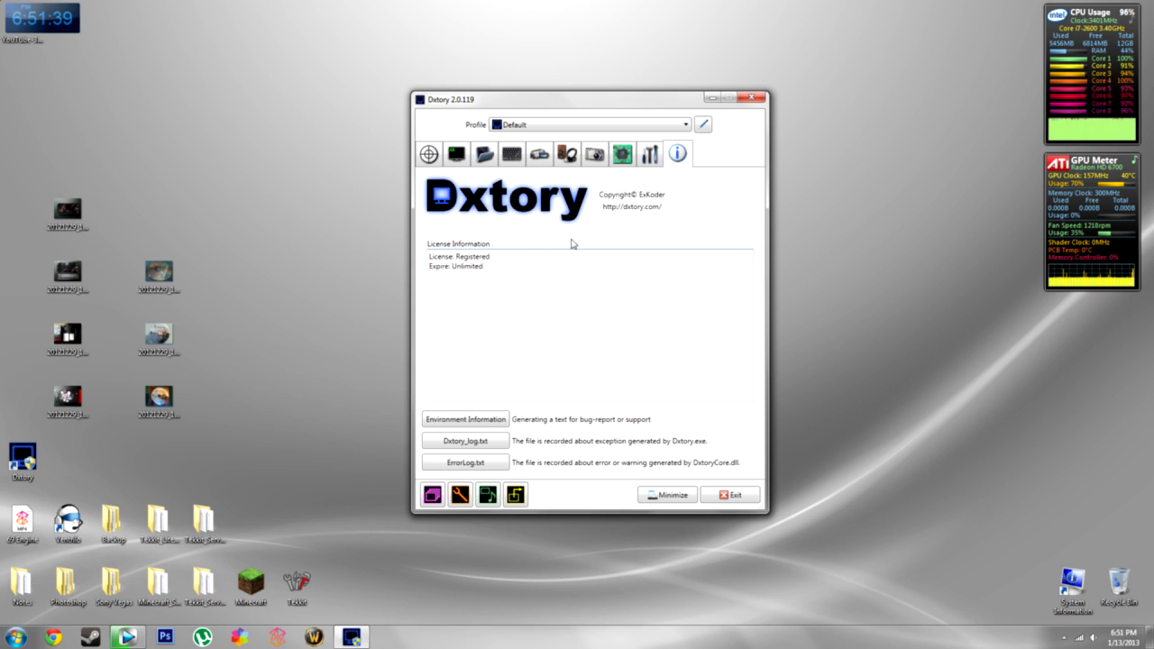
left_click(433, 159)
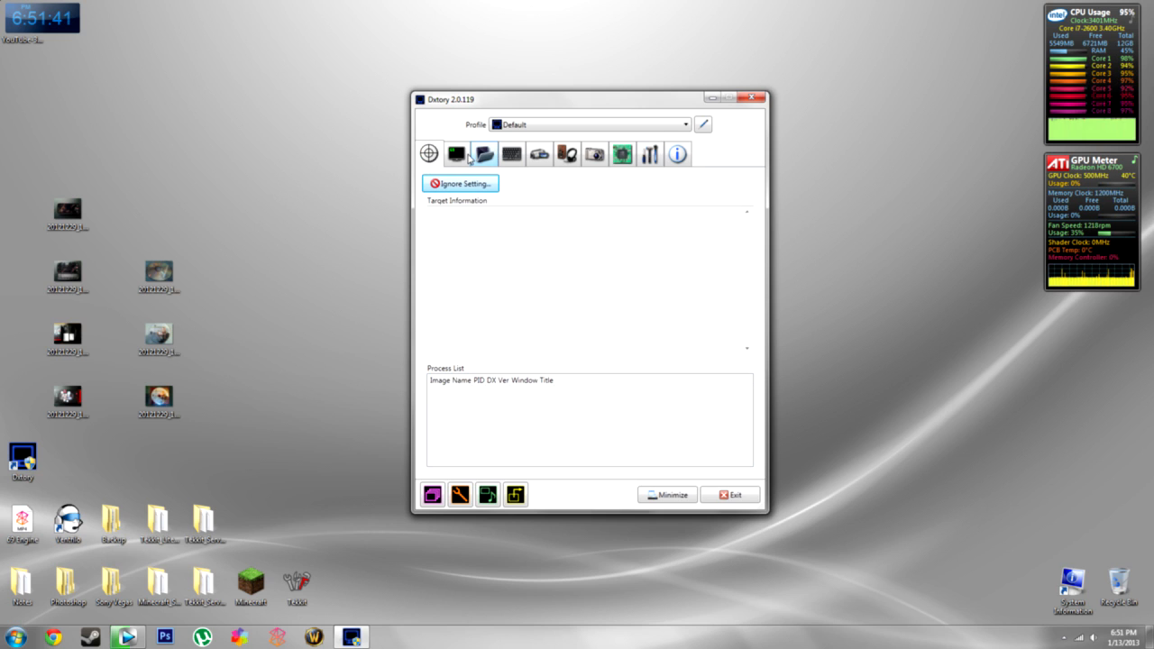
left_click(601, 125)
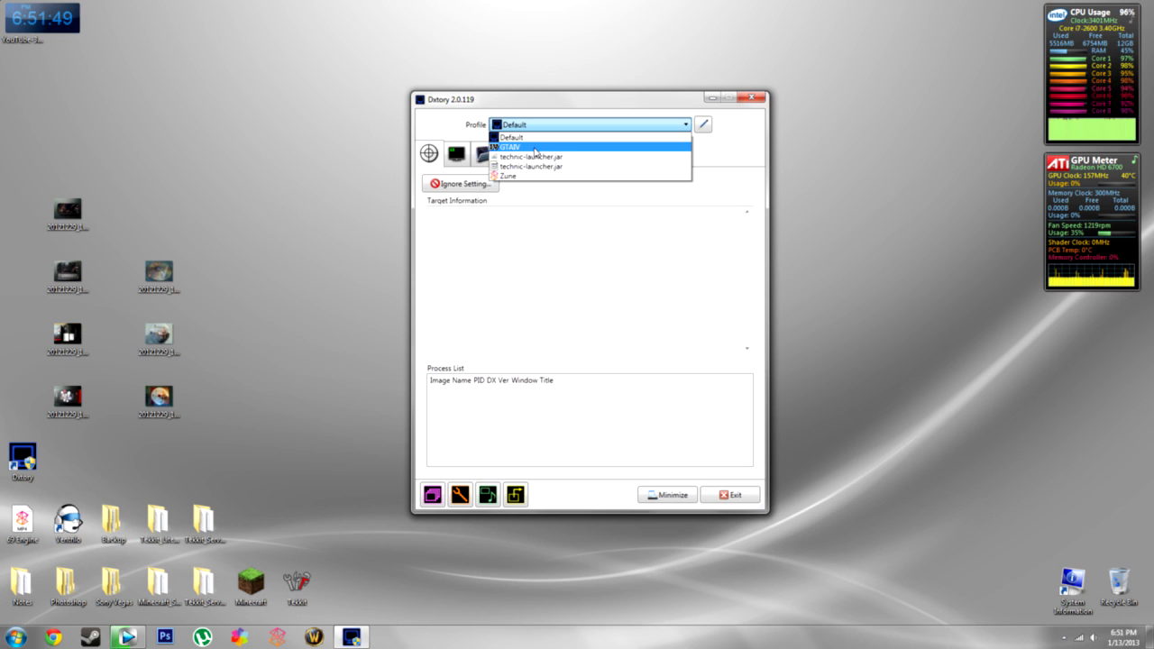
- Keep the Default profile selected and minimize Dxtory to run in the background
left_click(584, 104)
left_click(577, 128)
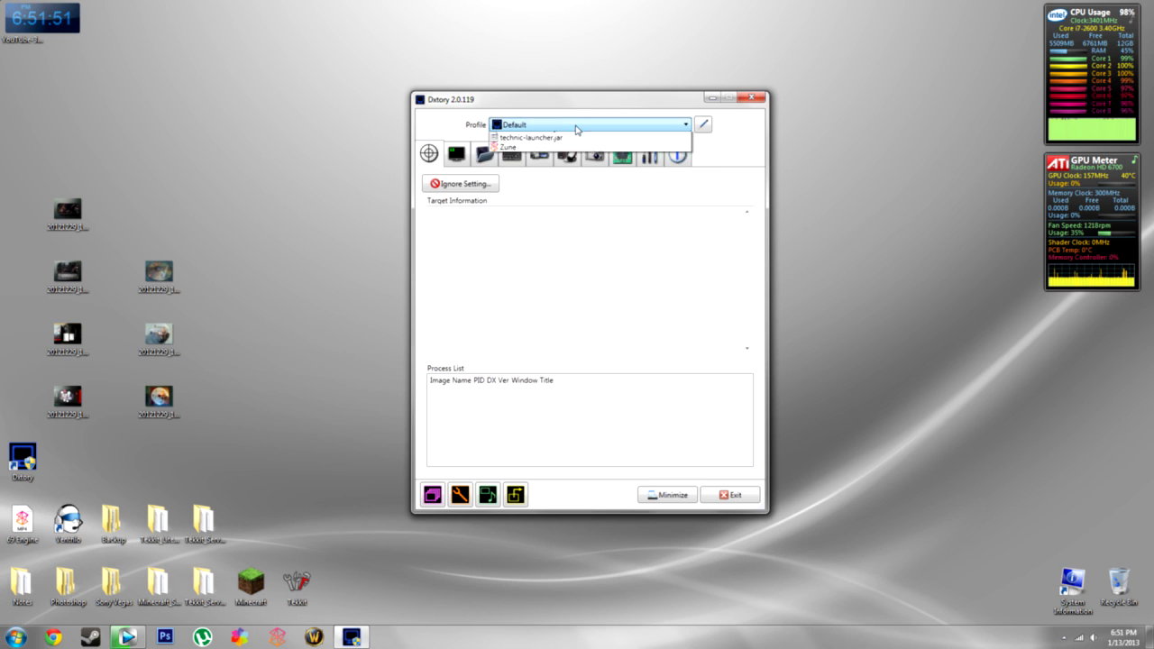
left_click(571, 123)
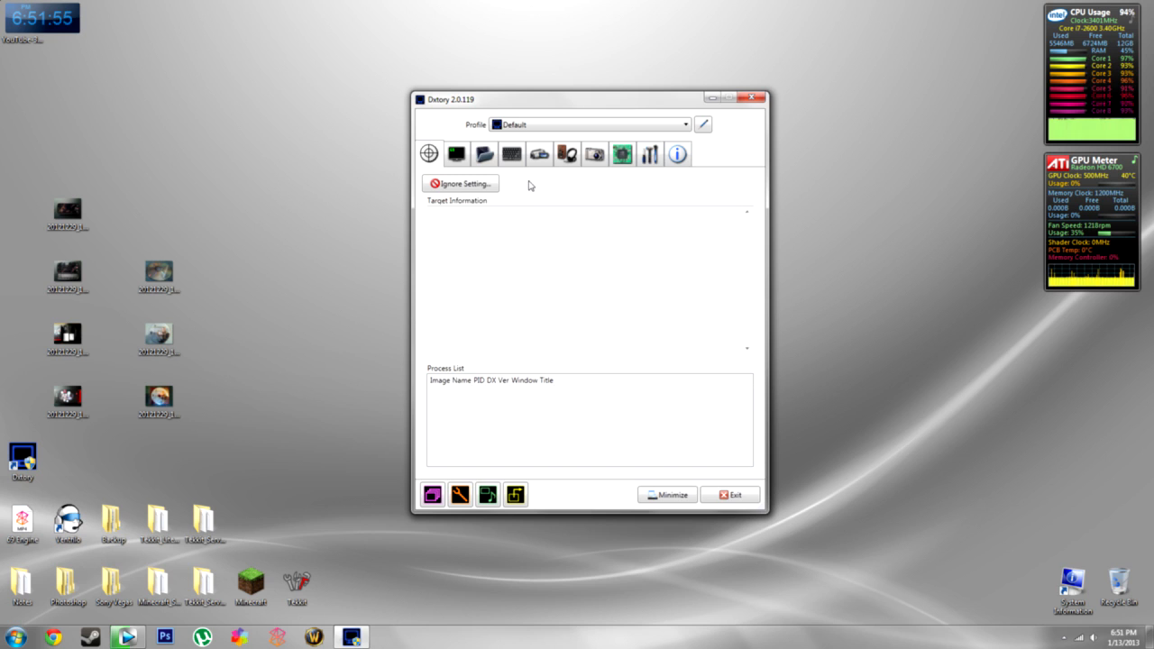
left_click(645, 502)
left_click_drag(322, 502, 946, 37)
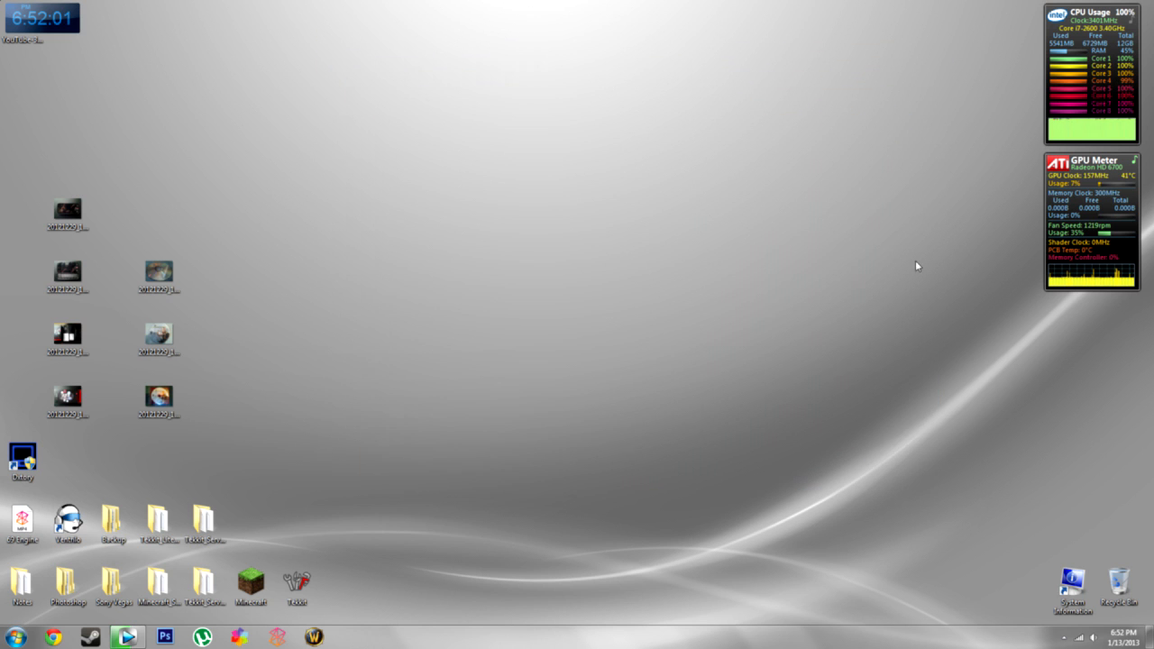
- Restore Dxtory from the hidden tray icons, reposition its window, and minimize it again
left_click(1064, 637)
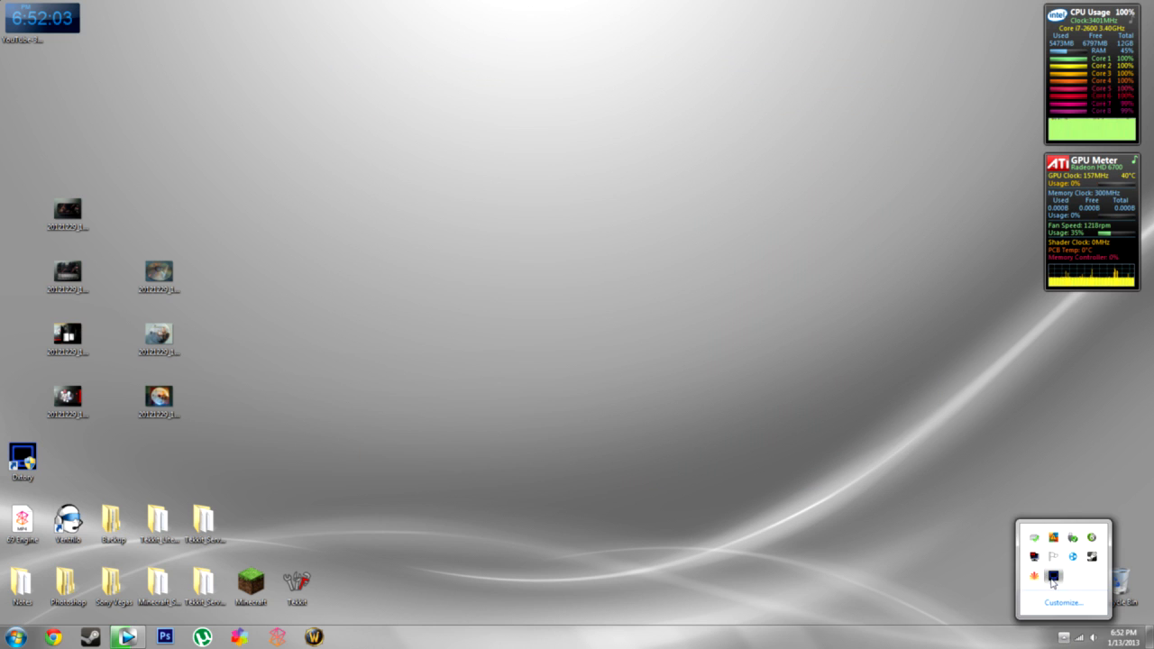
left_click(1053, 575)
left_click(1062, 639)
left_click(658, 311)
left_click_drag(645, 105, 639, 97)
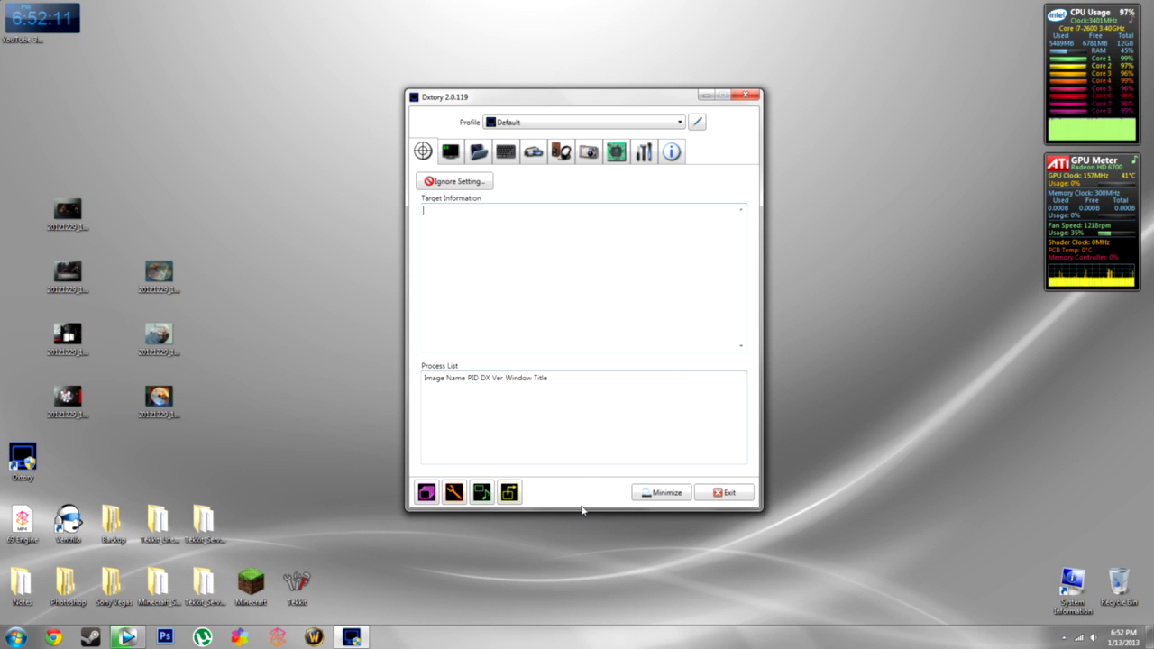
left_click(642, 494)
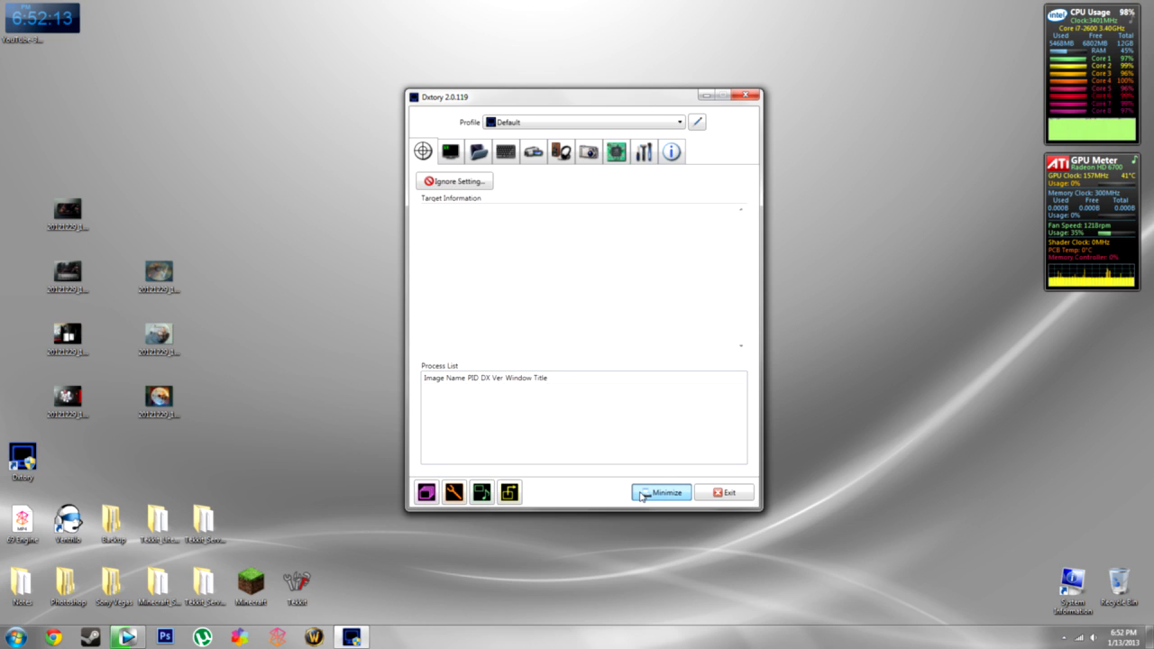